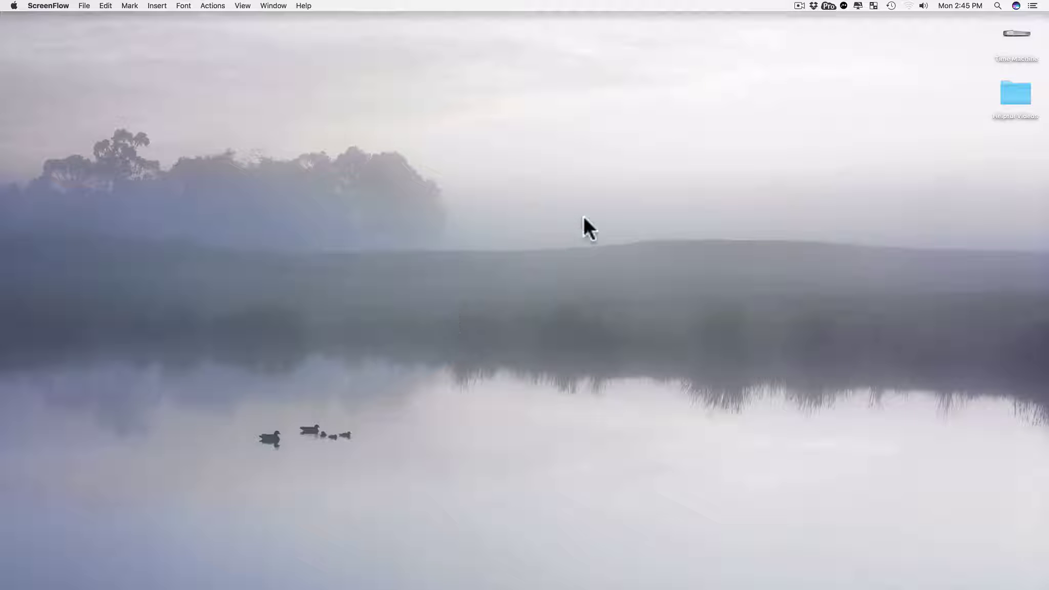
click(491, 236)
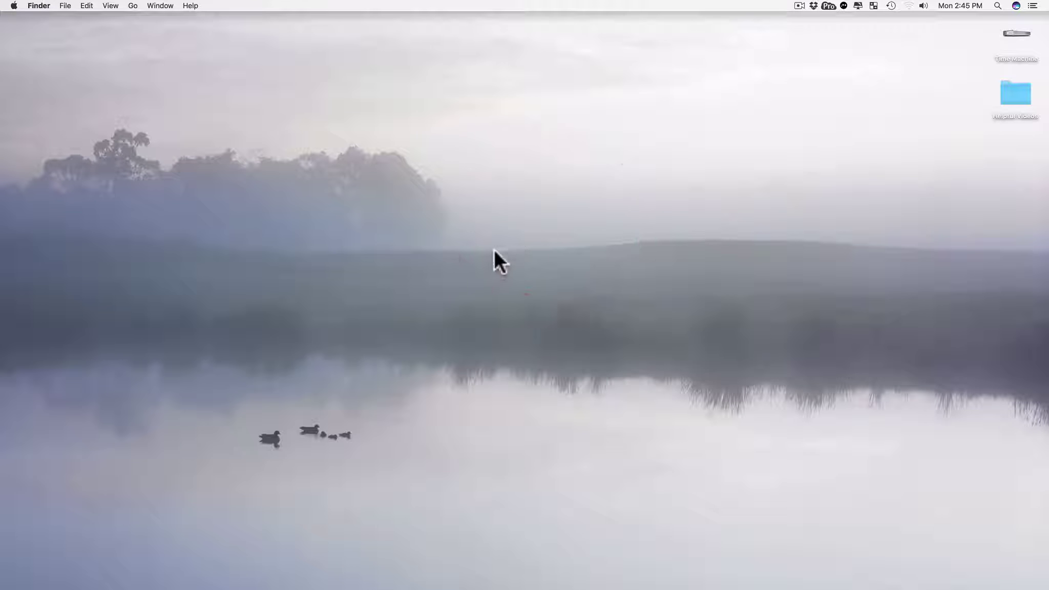
drag(450, 288, 693, 224)
drag(572, 304, 484, 234)
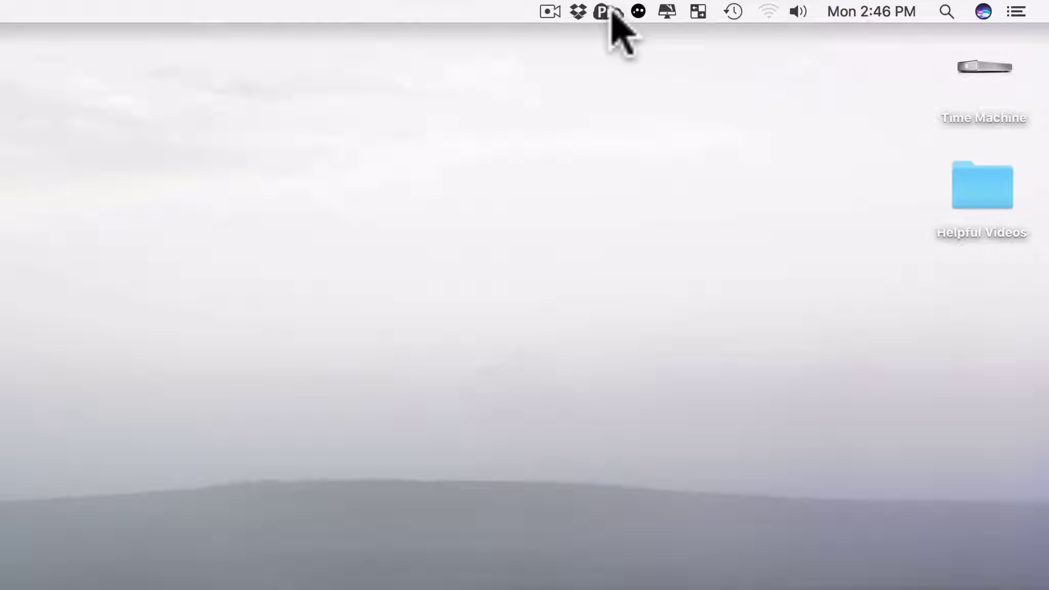
- Sync the ProPresenter library through Cloud Sync, then launch ProPresenter 6 from the Dock
click(609, 11)
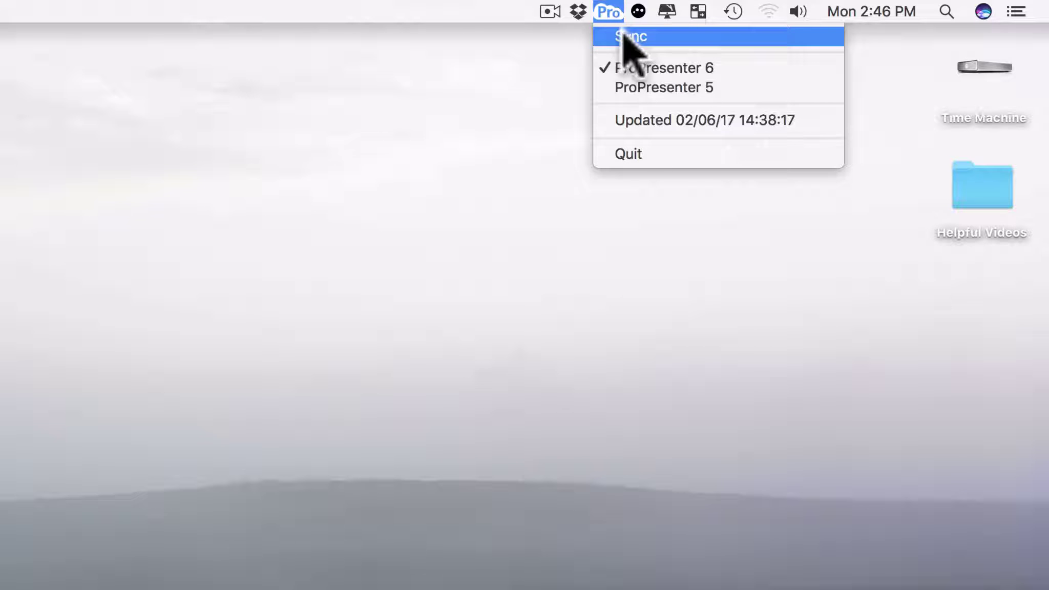
click(629, 37)
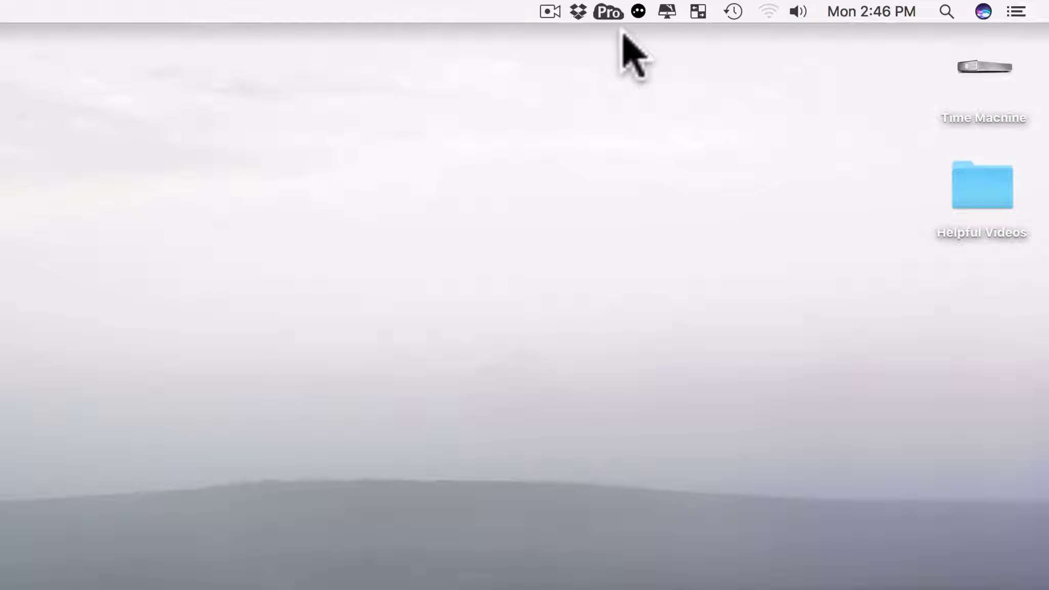
click(605, 11)
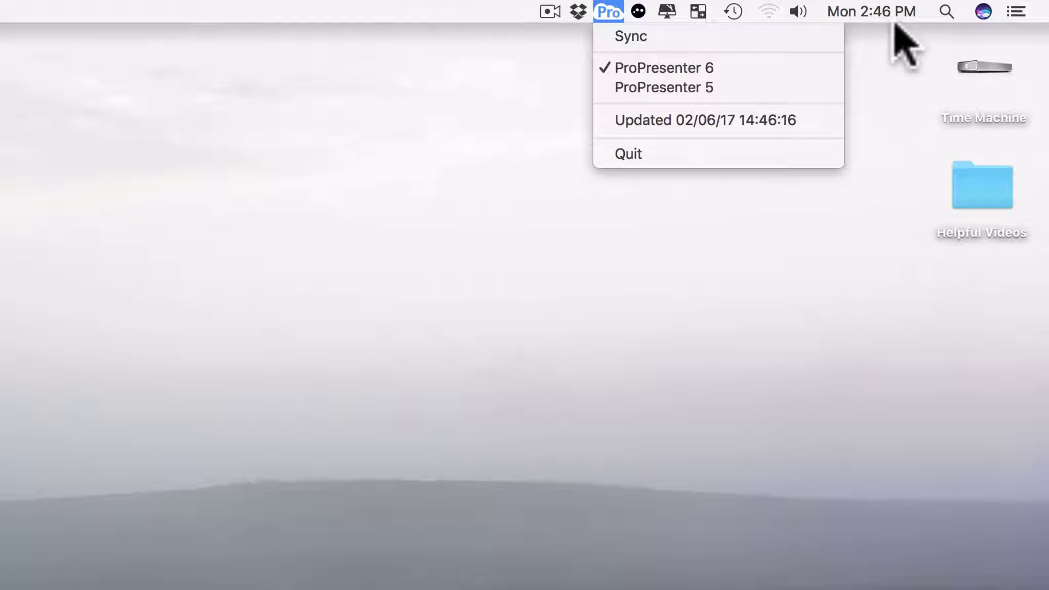
click(604, 12)
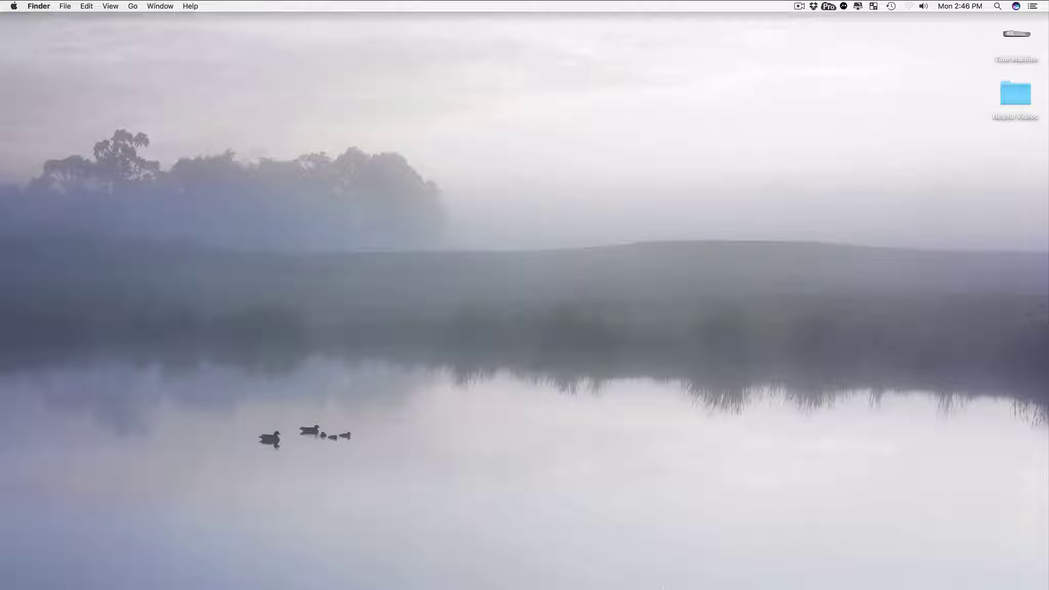
mouse_move(707, 569)
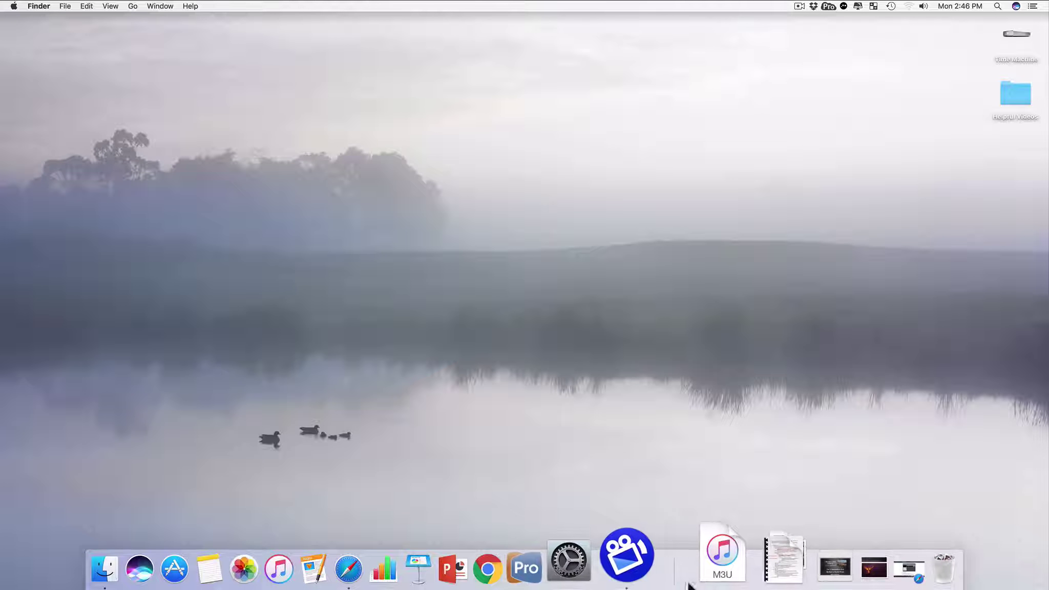
click(591, 568)
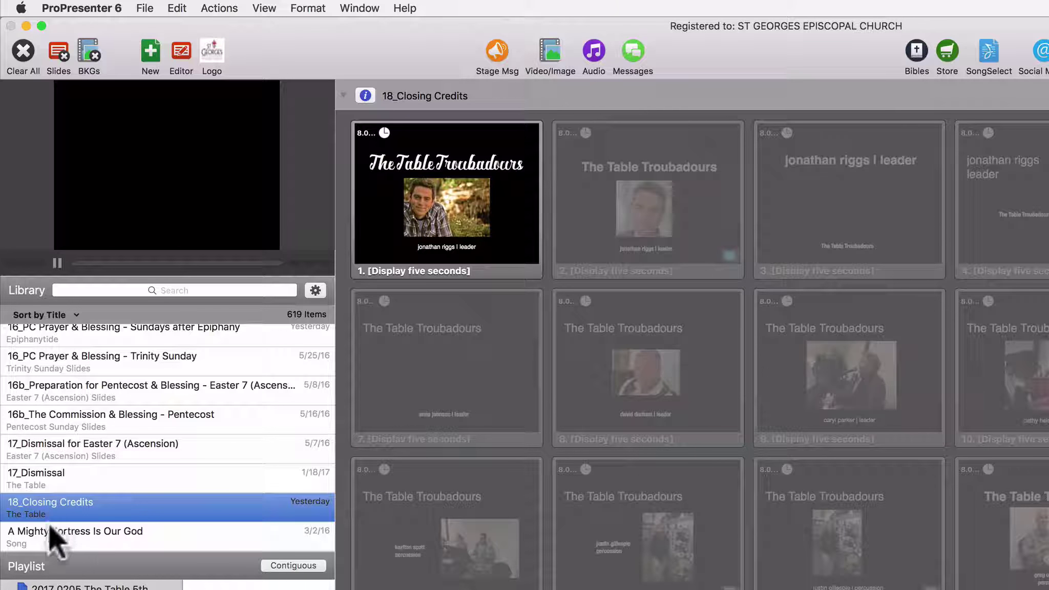
scroll(300, 461, down, 10)
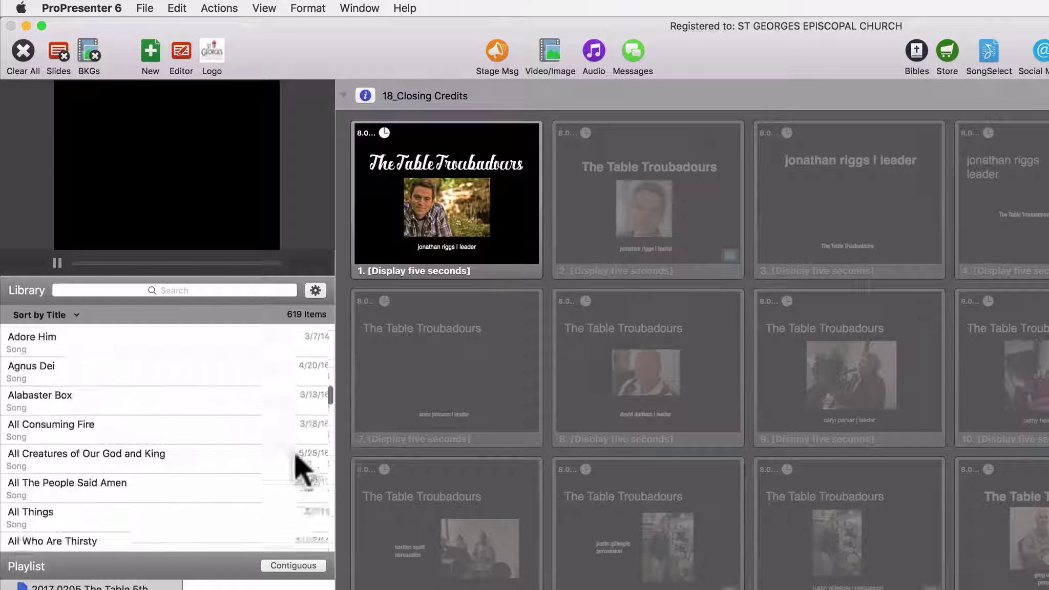
scroll(296, 455, up, 20)
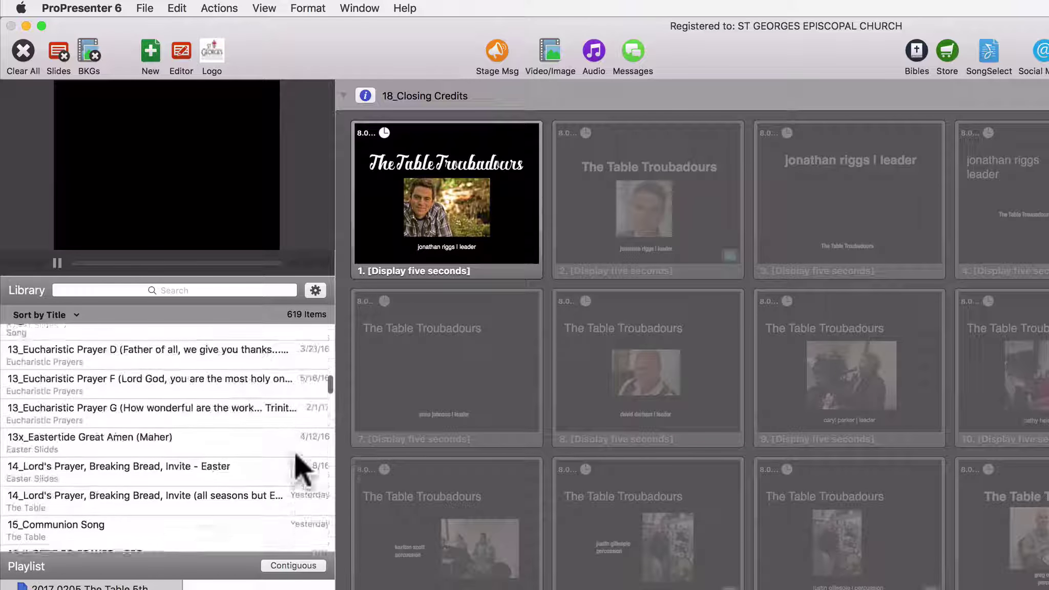
scroll(303, 467, up, 2)
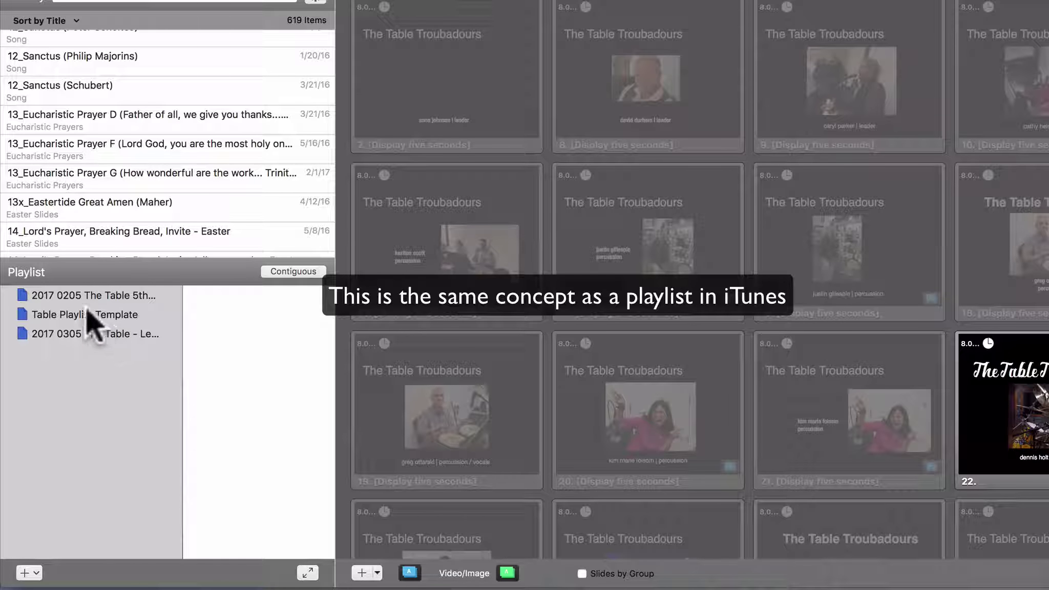
- Open the 2017 0205 playlist, widen its item column, and display the 01_Welcome & Collect slides
click(112, 296)
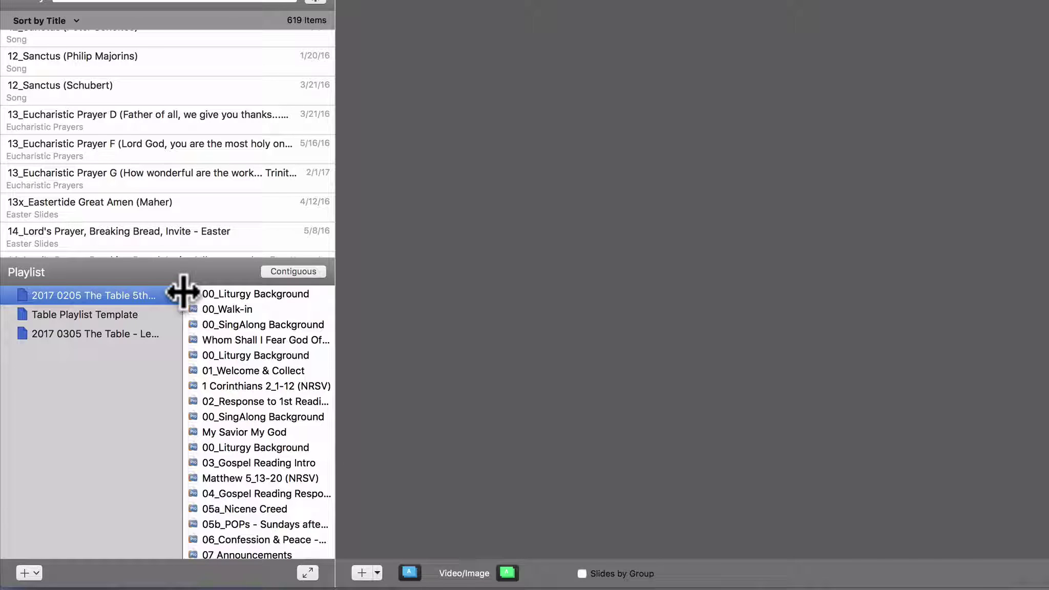
mouse_move(183, 291)
mouse_down()
mouse_move(331, 290)
mouse_move(218, 282)
mouse_move(176, 291)
mouse_up()
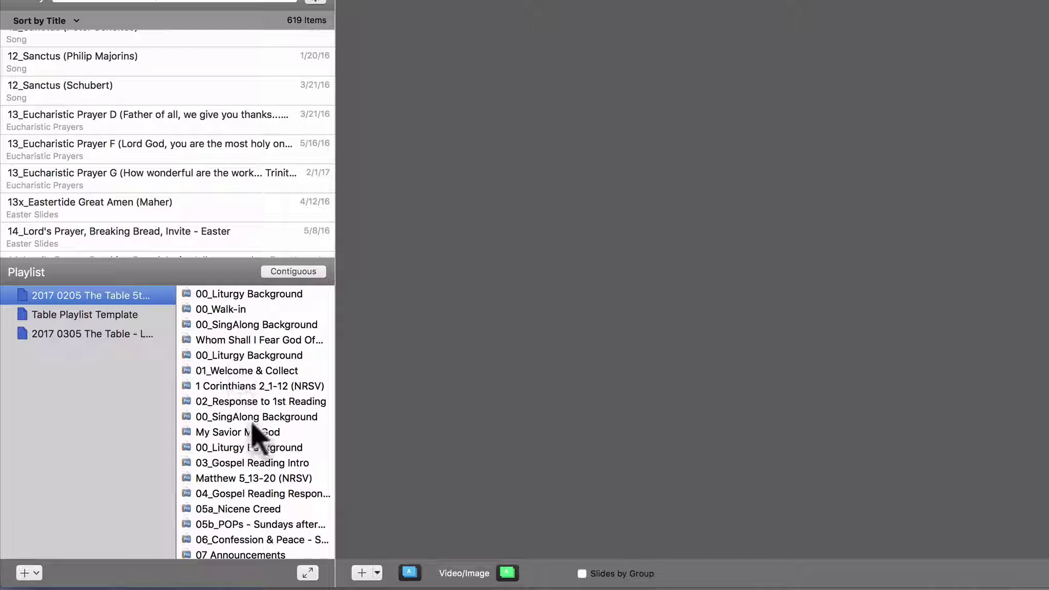
click(254, 356)
click(258, 386)
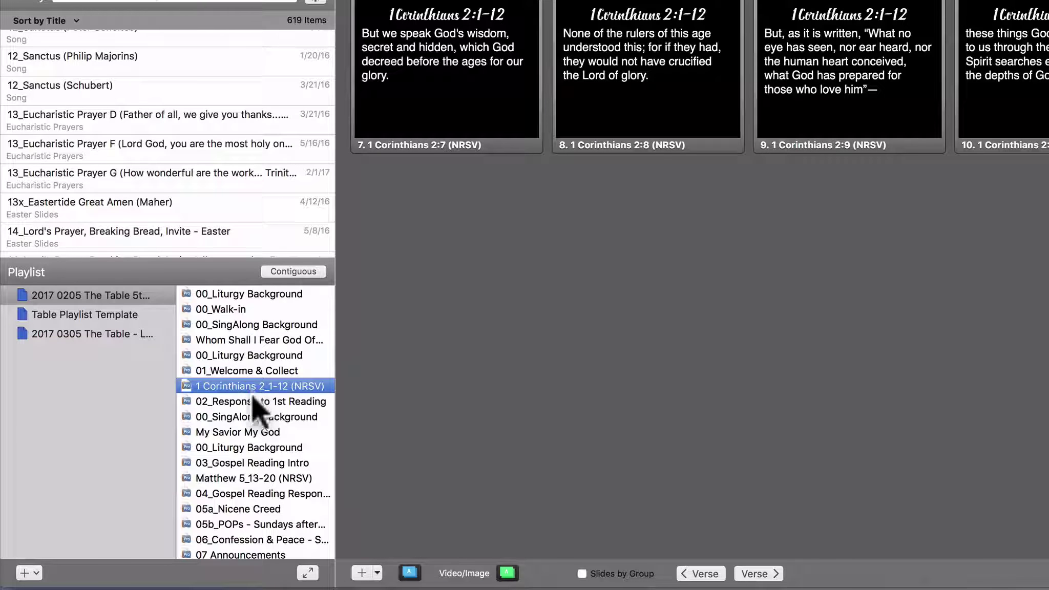
click(250, 417)
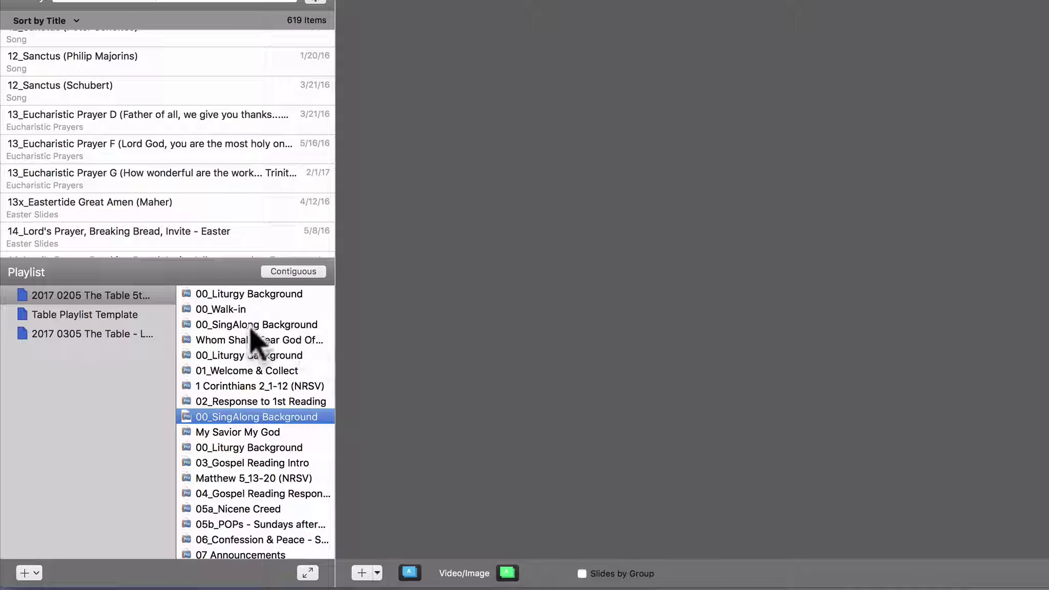
click(250, 371)
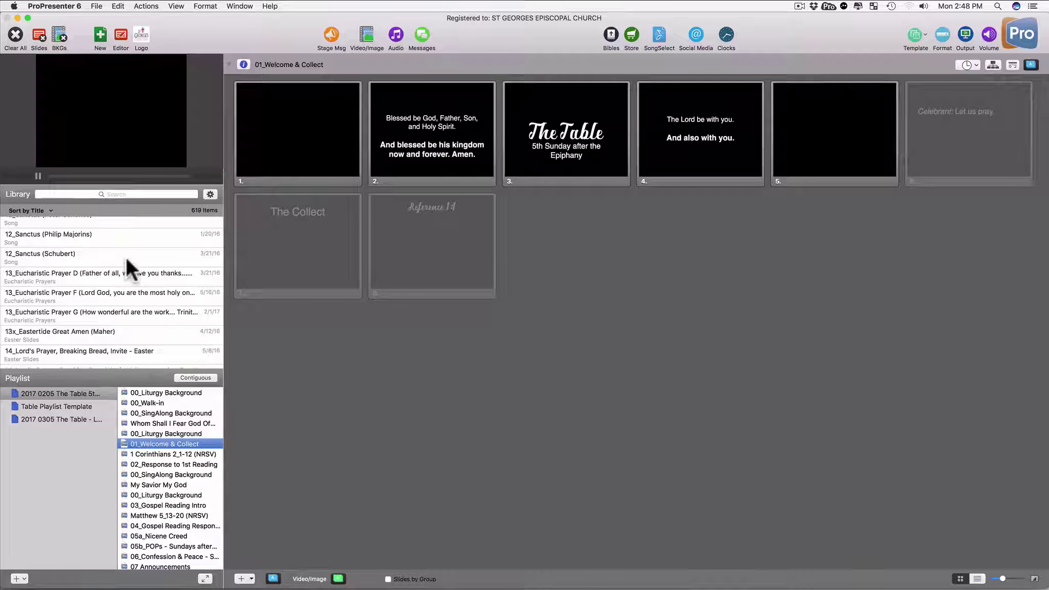
- Expand the playlist to fill the left panel and put the 00_Liturgy Background video live
click(205, 578)
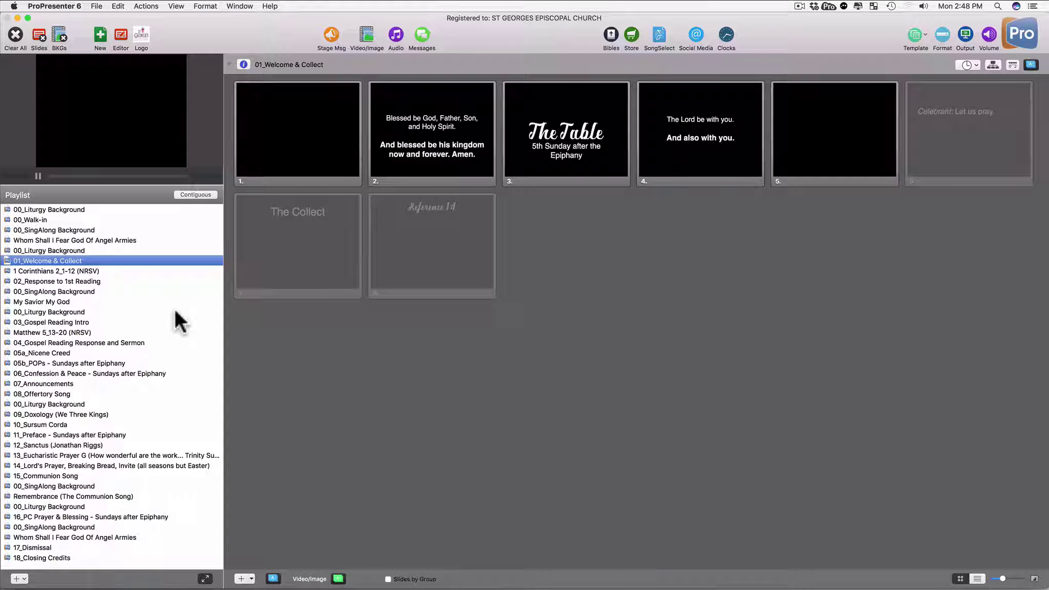
click(205, 579)
click(205, 579)
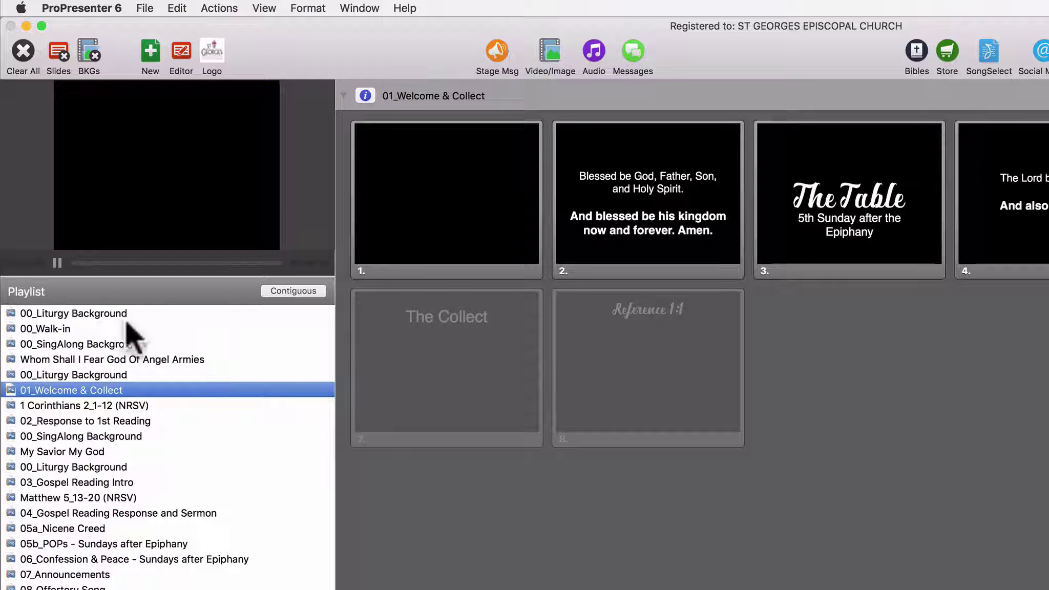
click(112, 313)
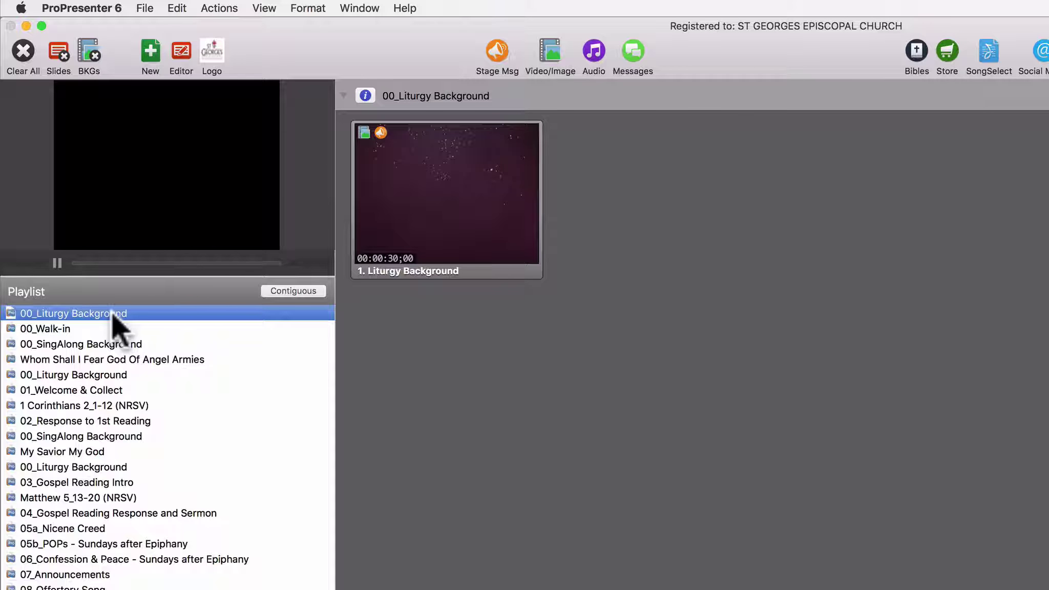
click(474, 193)
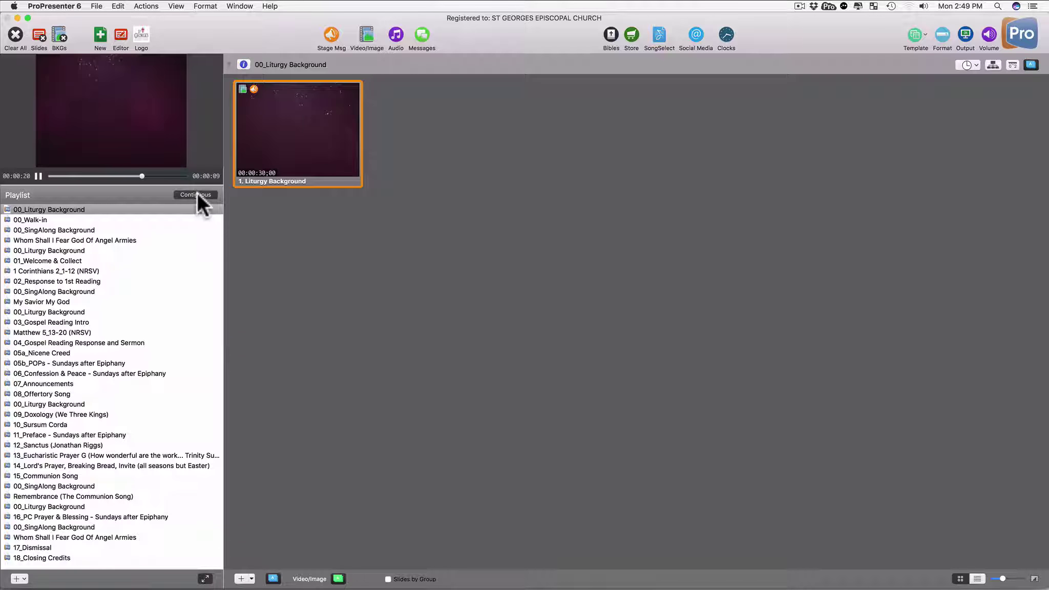
- Put the 00_SingAlong Background loop live, then reveal the Library panel and enlarge the preview
click(196, 194)
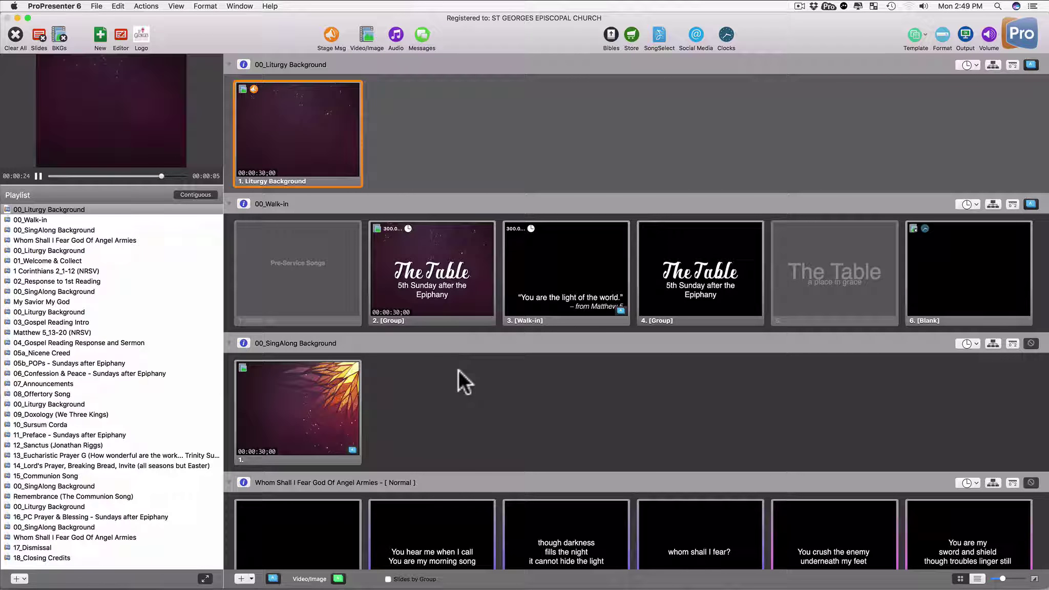
scroll(458, 370, down, 5)
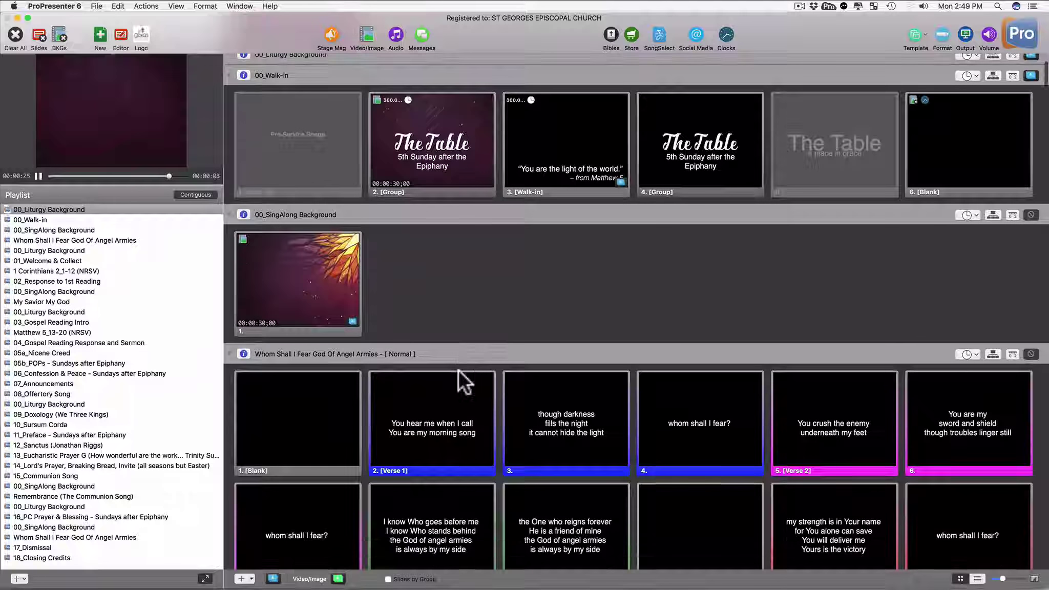
scroll(458, 370, up, 5)
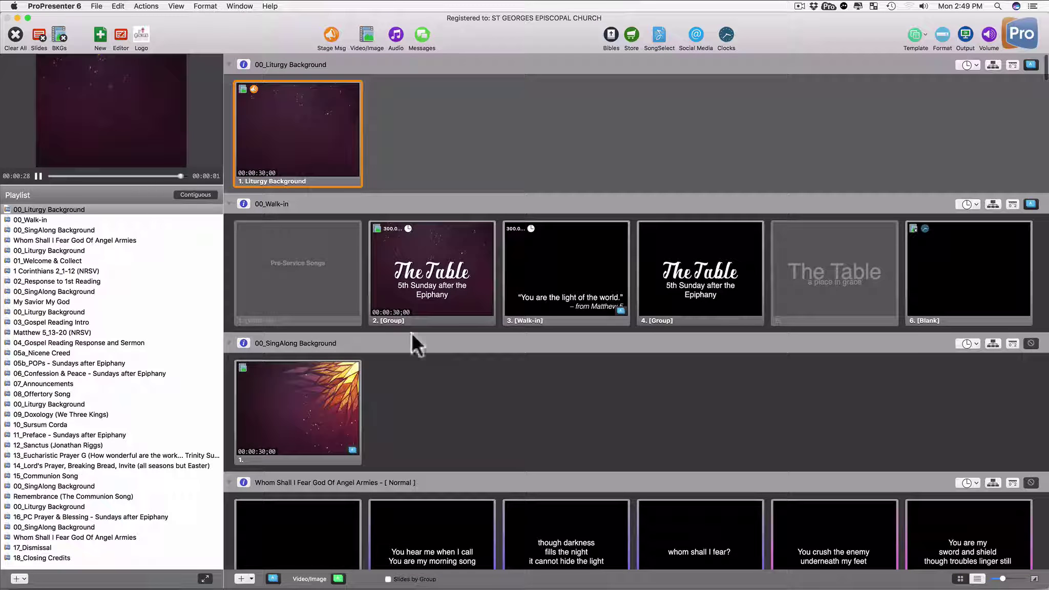
click(196, 193)
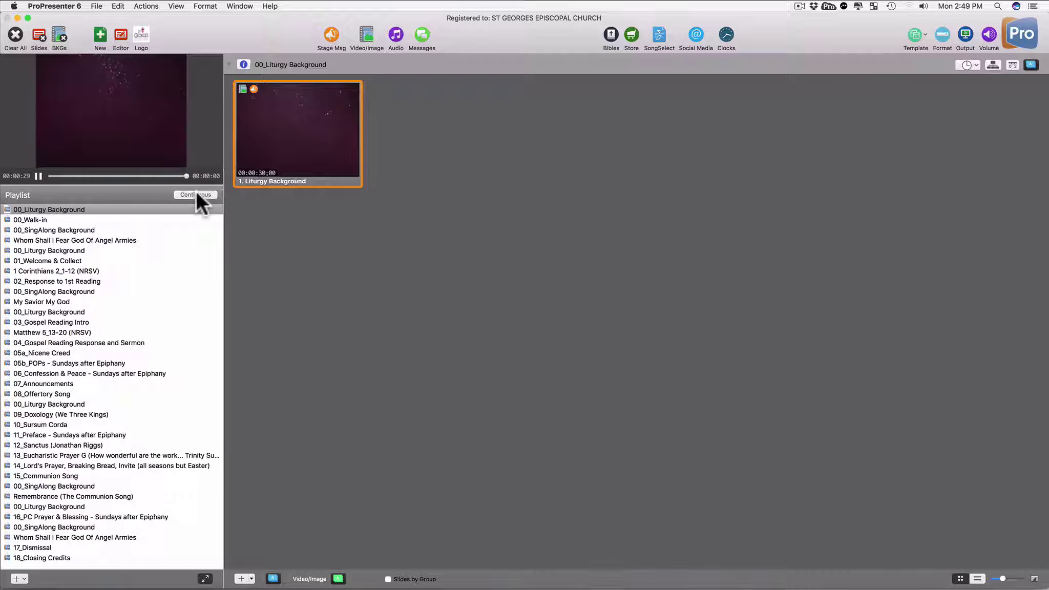
click(23, 216)
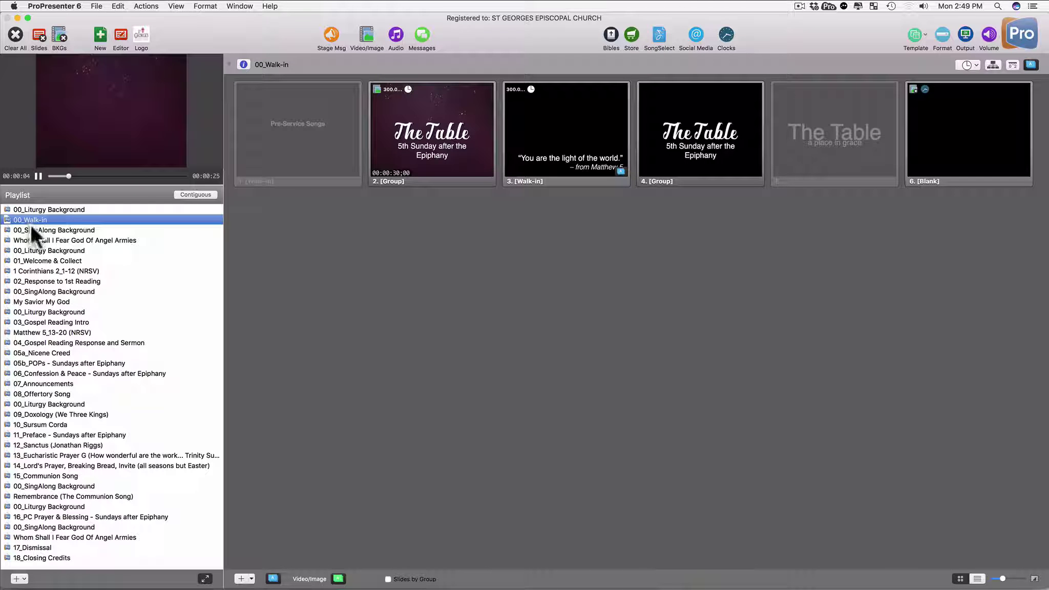
click(31, 226)
click(307, 147)
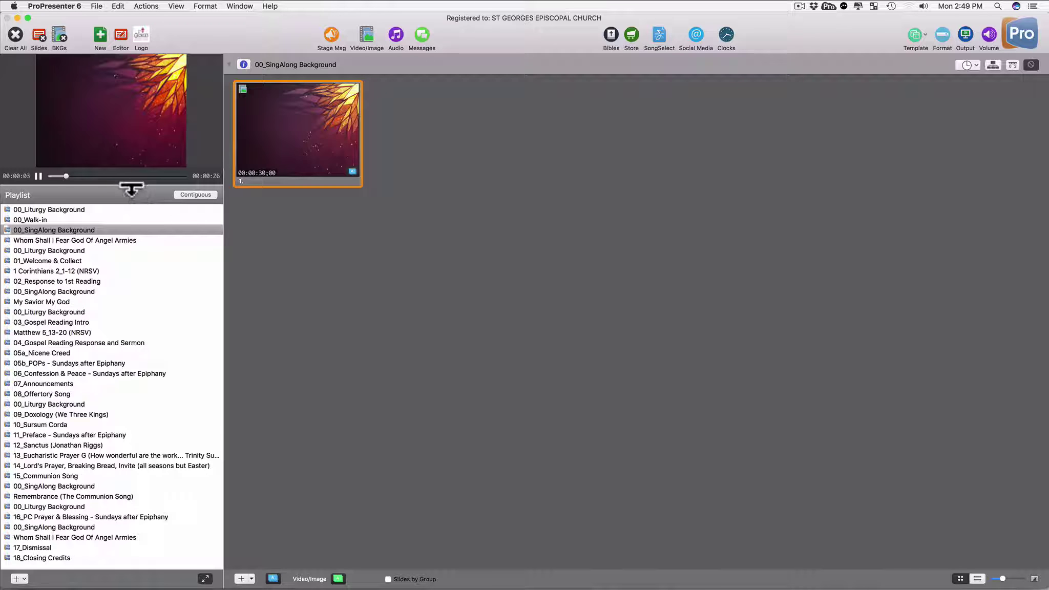
drag(132, 189, 153, 207)
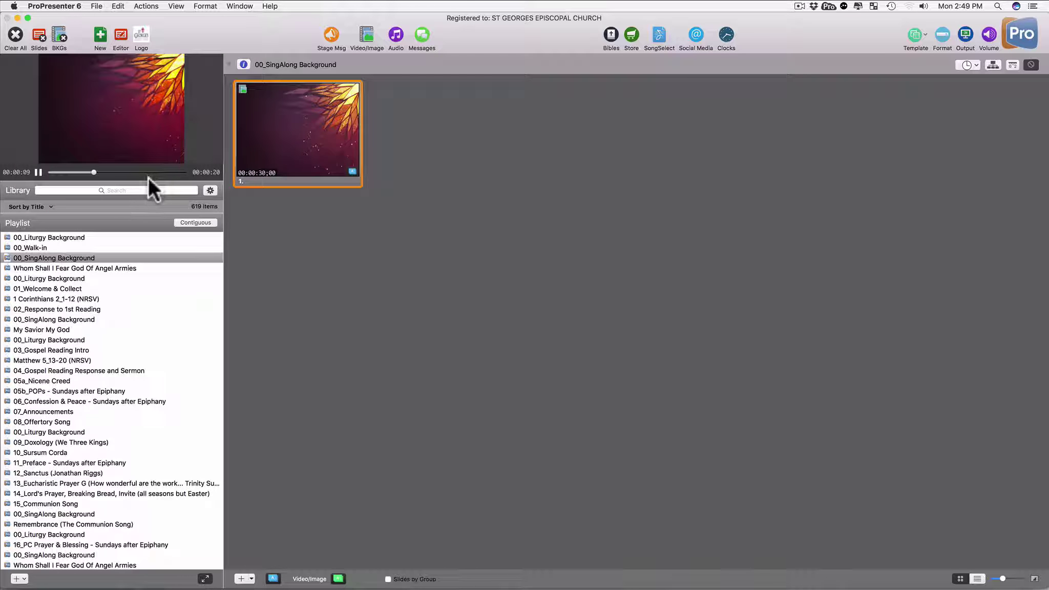
drag(148, 179, 152, 240)
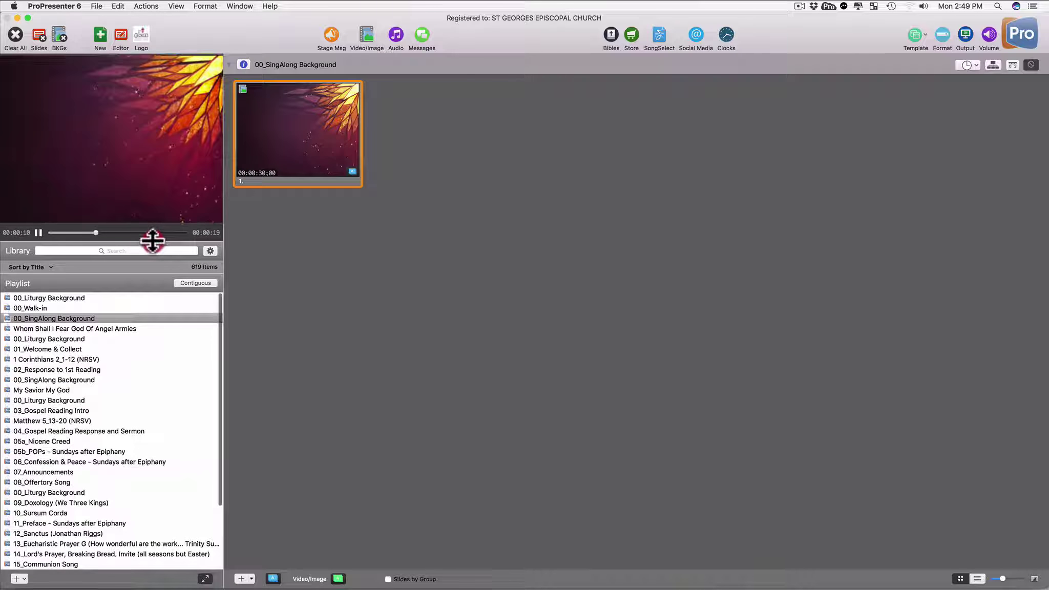
- Open Whom Shall I Fear and run its lyrics live from Verse 1 through slide 9
click(94, 329)
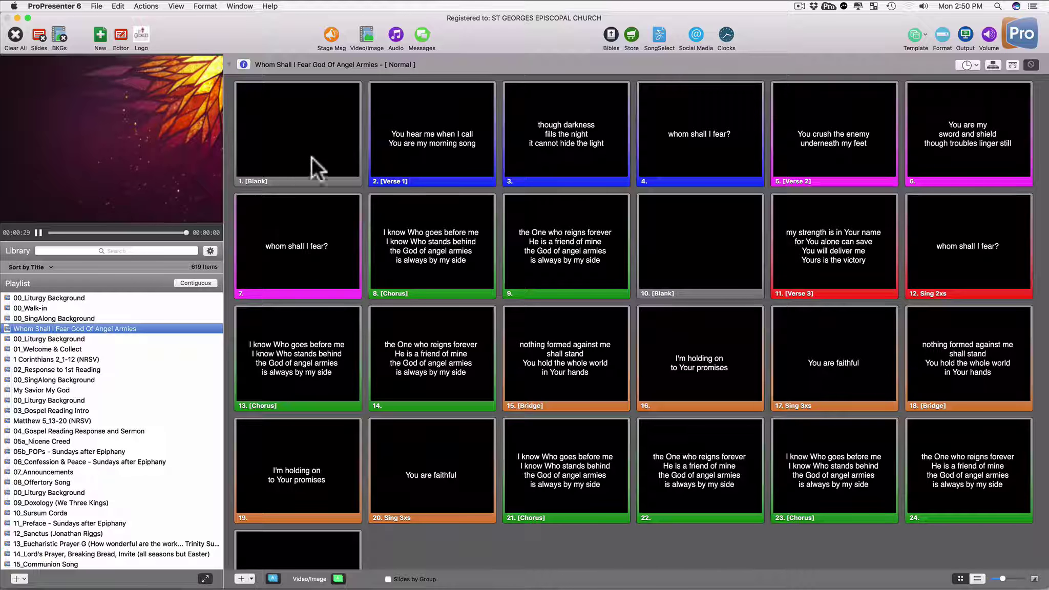
click(401, 141)
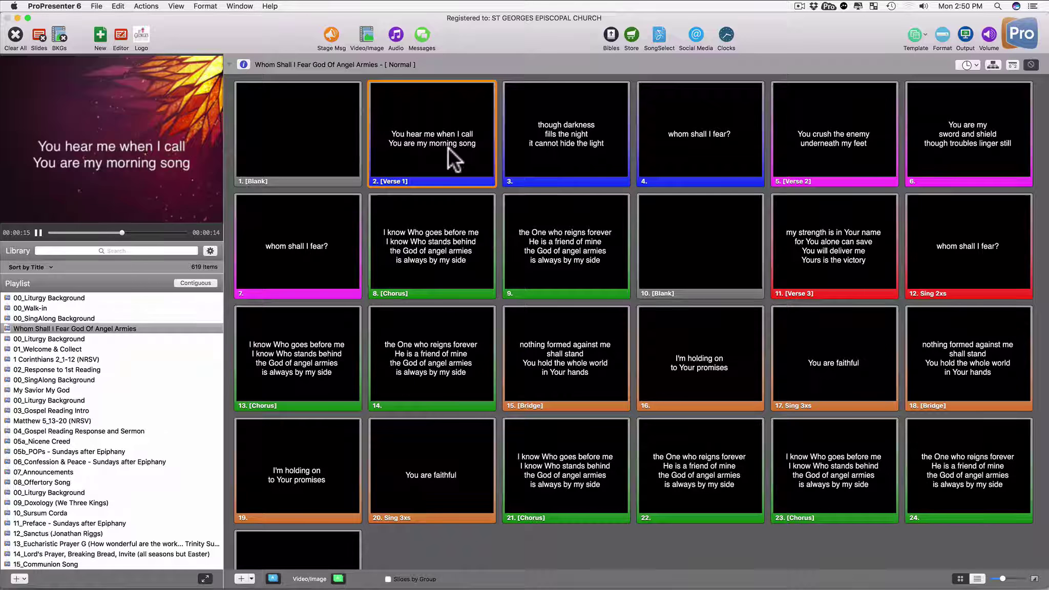
key(Right)
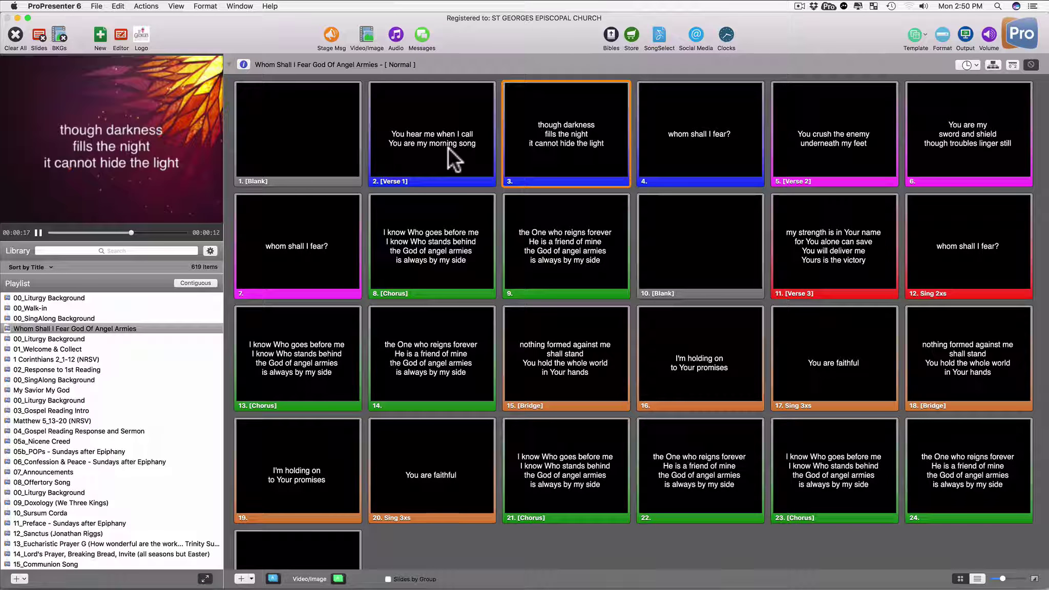
key(space)
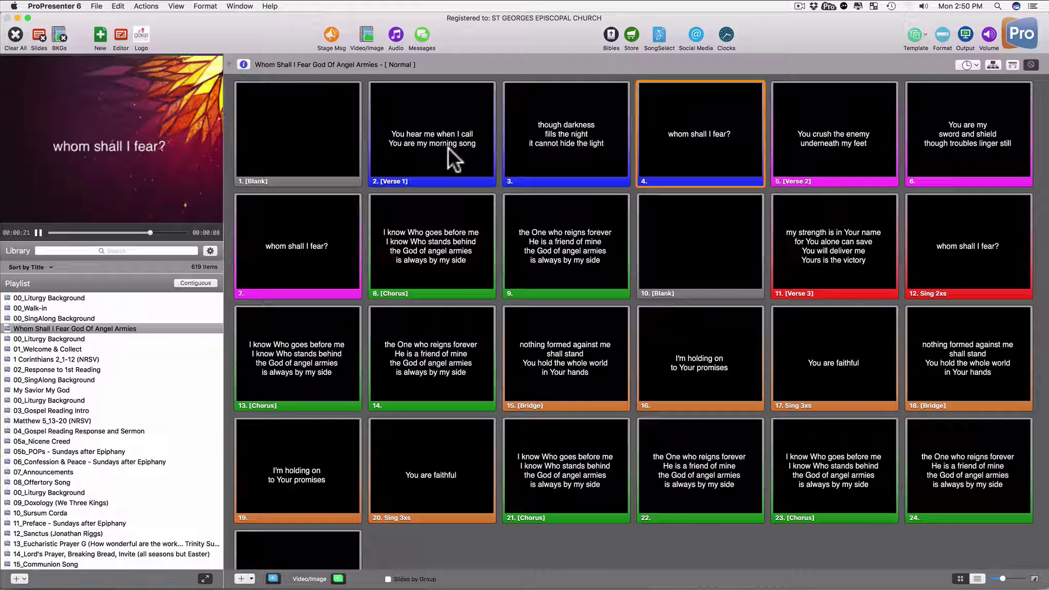
key(Right)
key(Right)
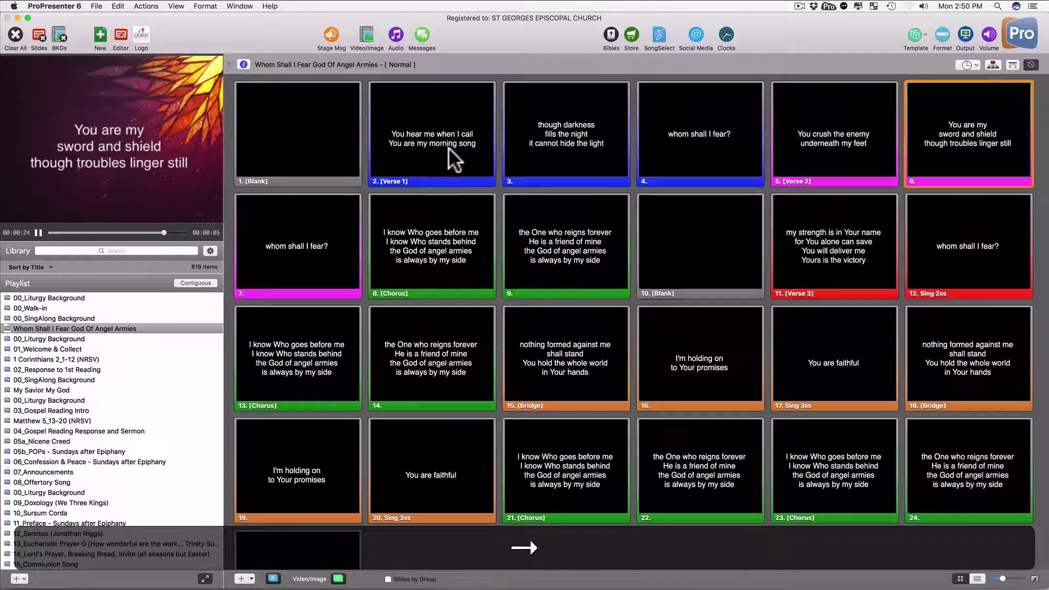
click(334, 251)
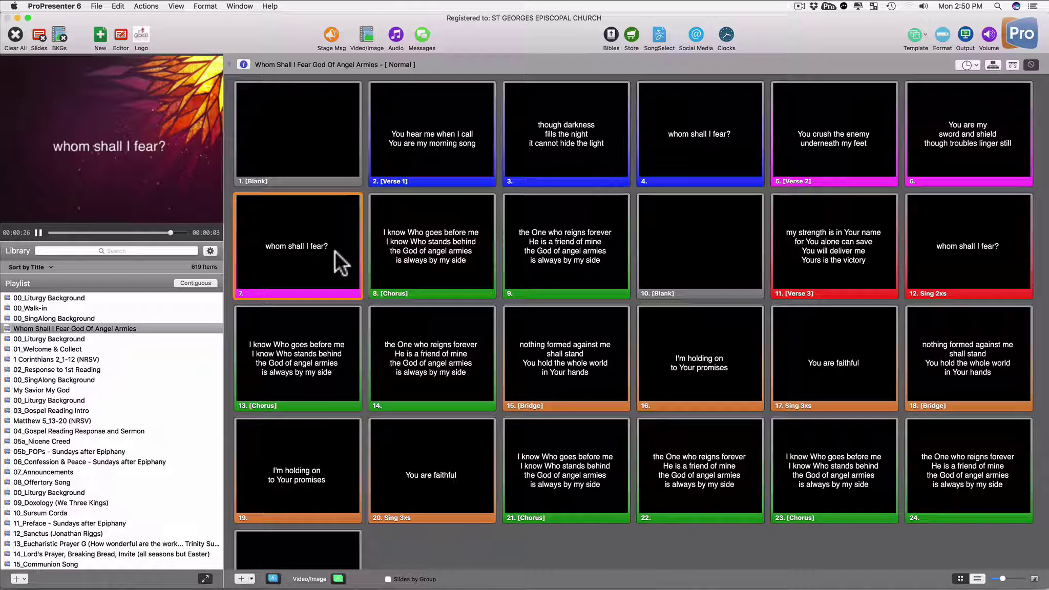
click(423, 245)
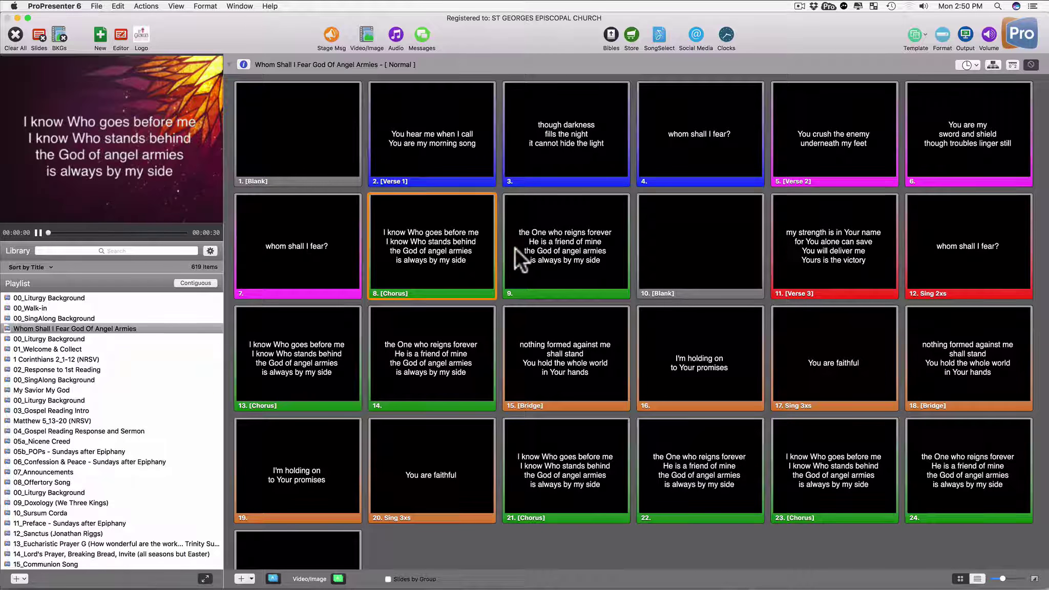
click(536, 245)
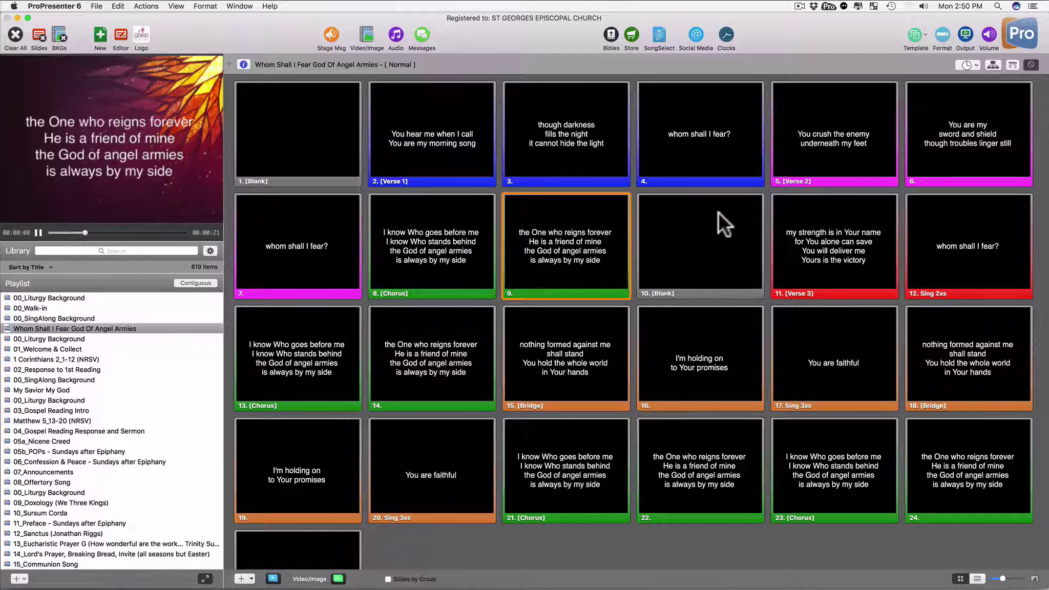
- Continue from Verse 3 through the Bridge, then blank the lyrics and preview the stage display
click(804, 231)
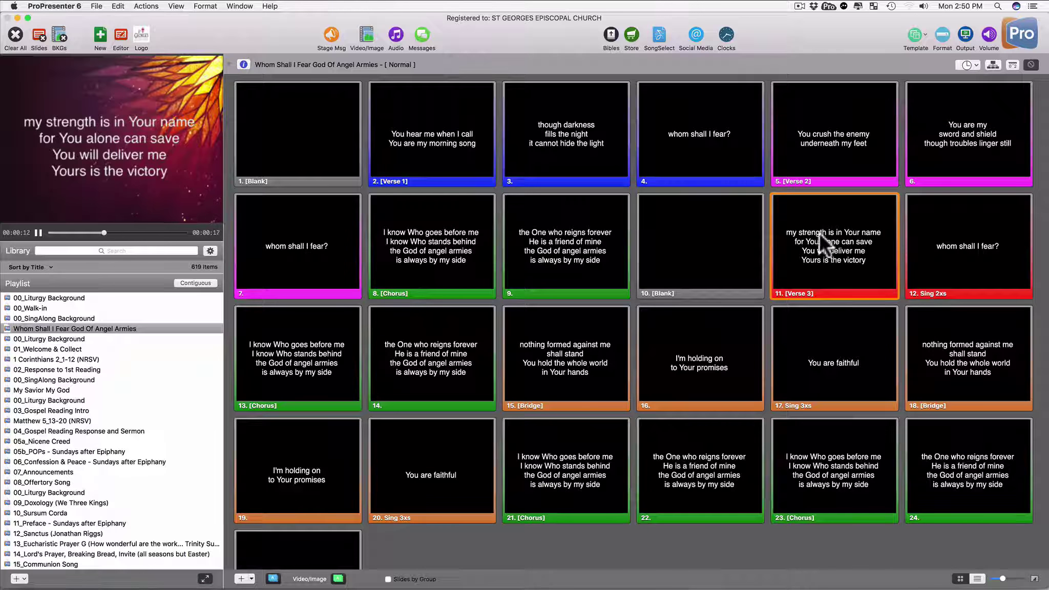
click(939, 245)
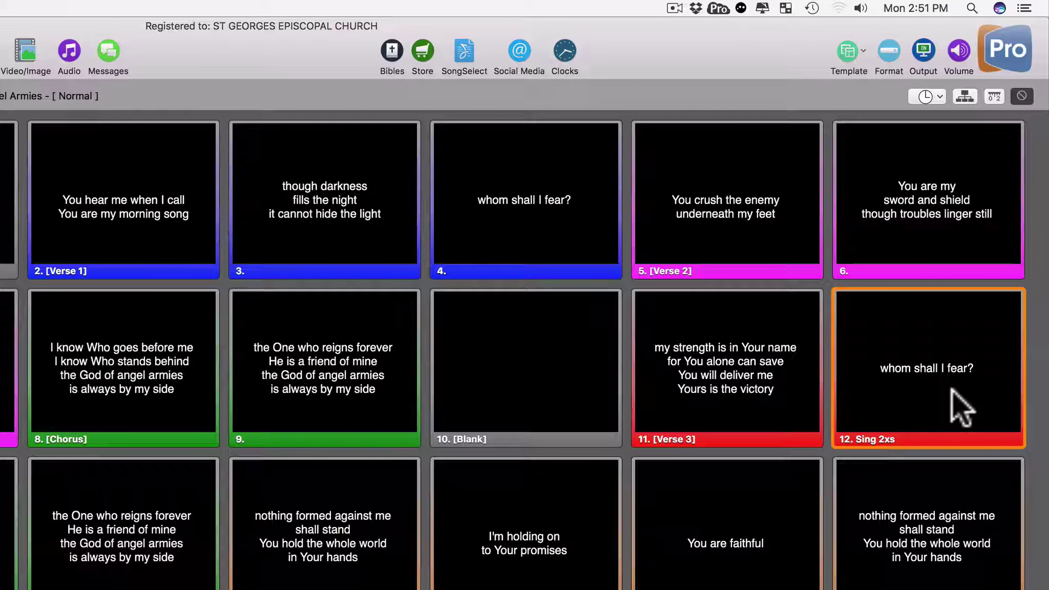
key(Right)
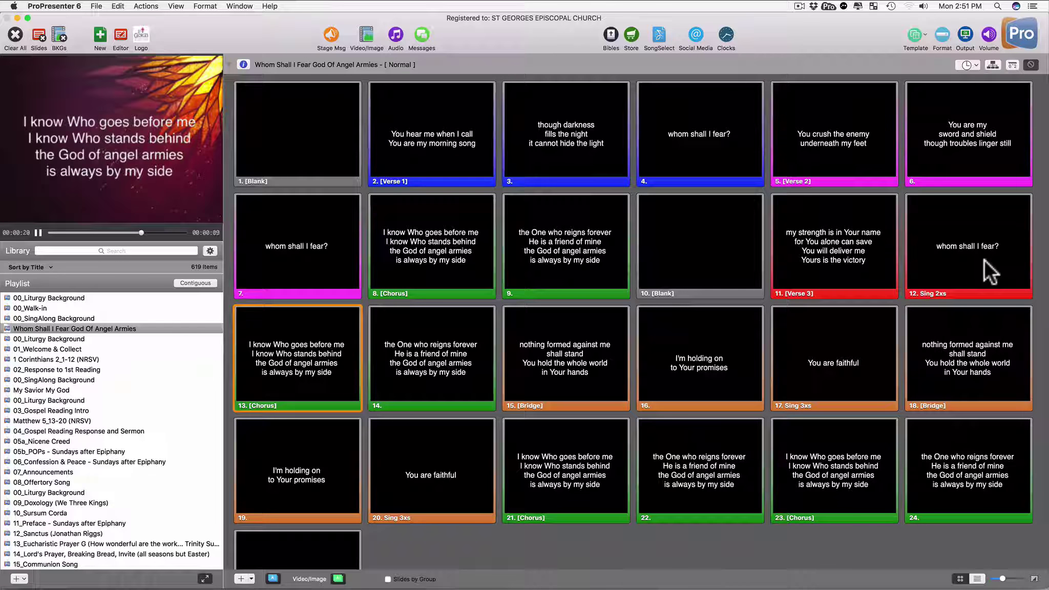
key(Right)
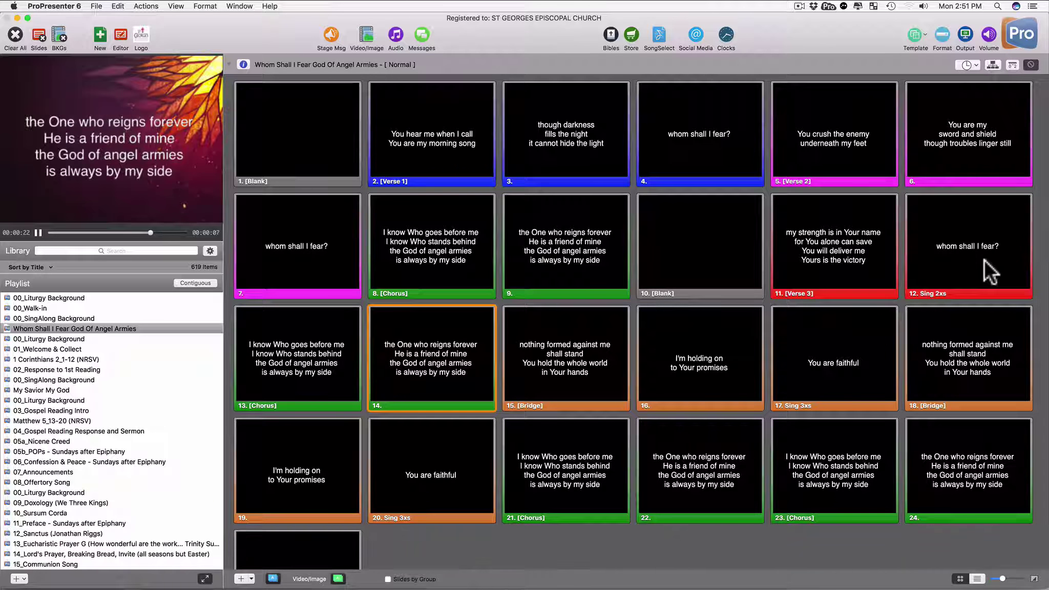
key(Right)
key(Right)
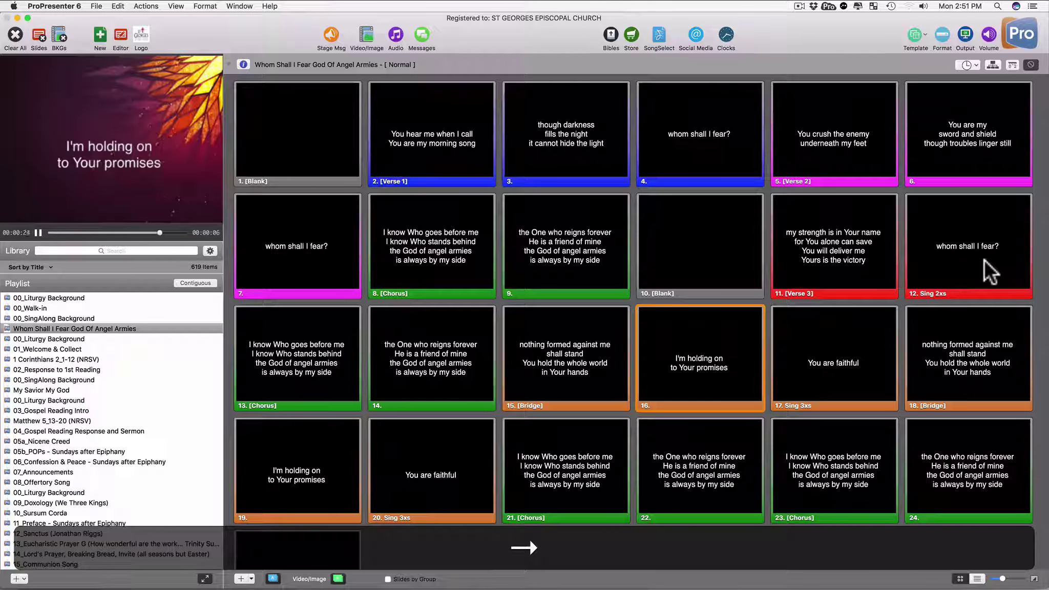
key(Right)
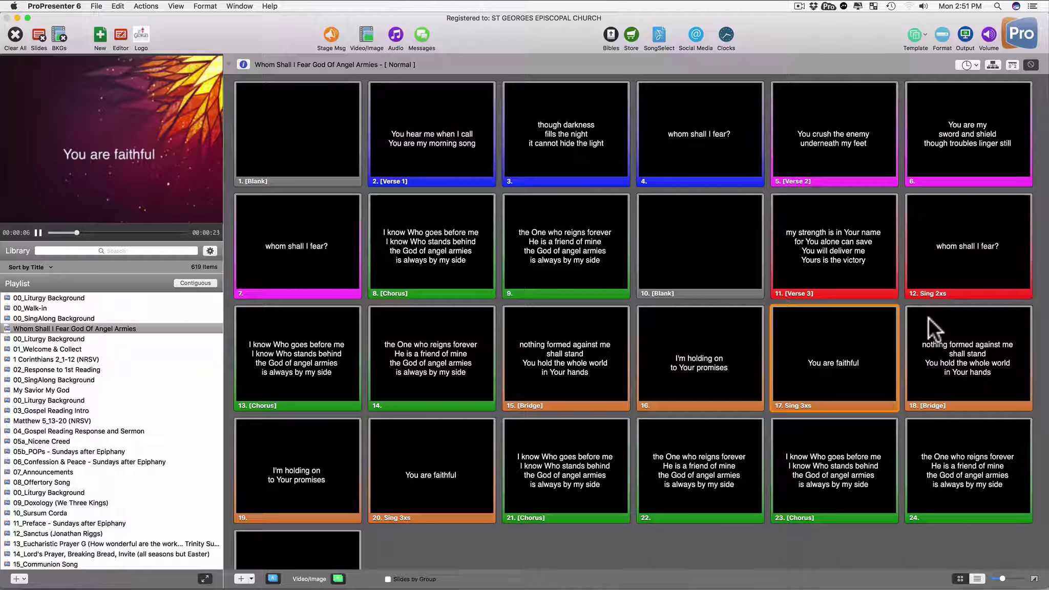
click(297, 107)
click(132, 60)
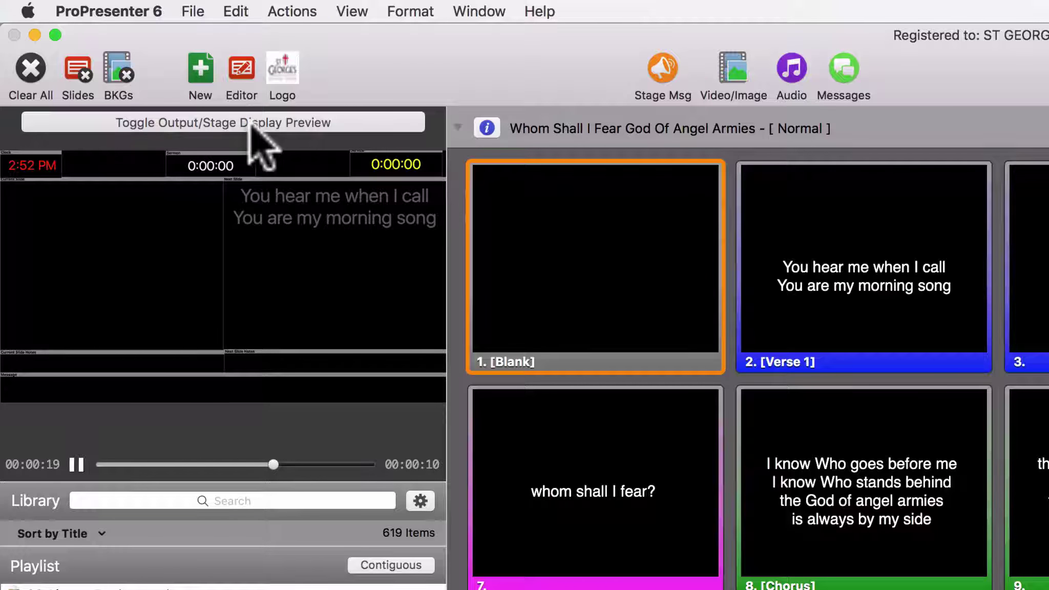
click(132, 12)
click(132, 69)
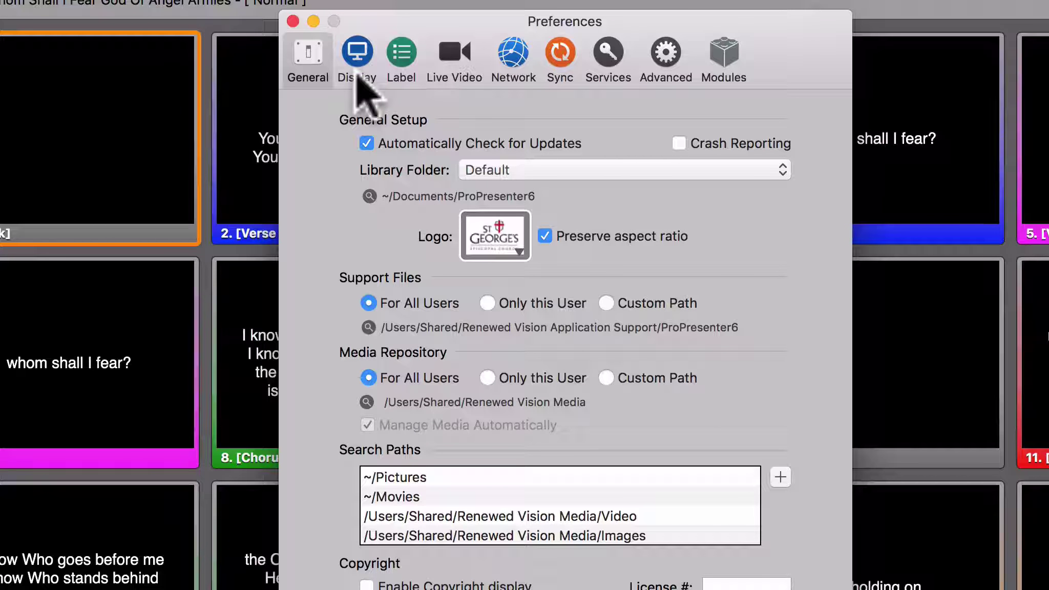
click(361, 61)
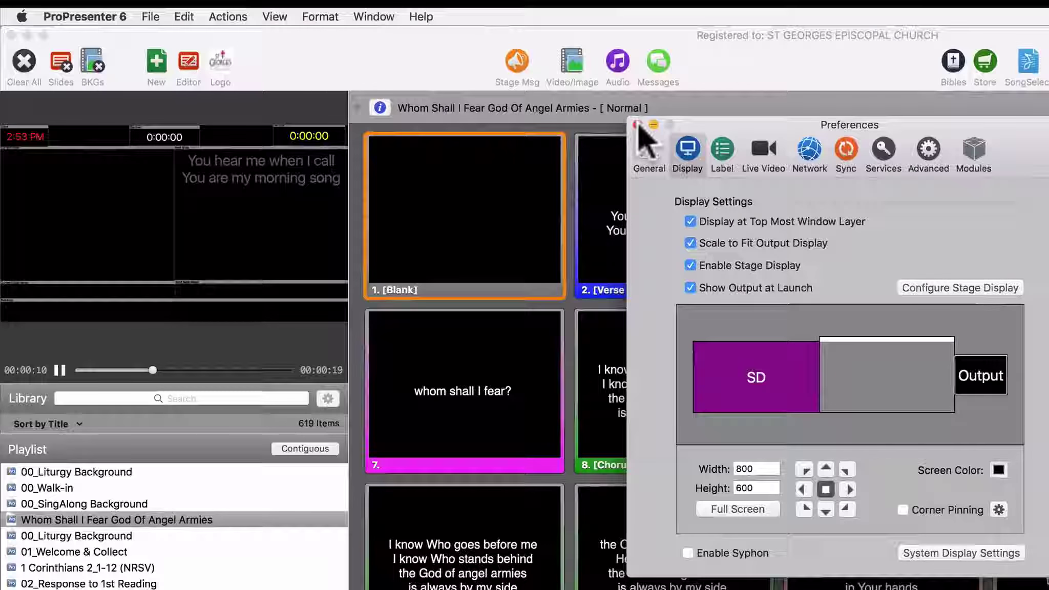
click(316, 28)
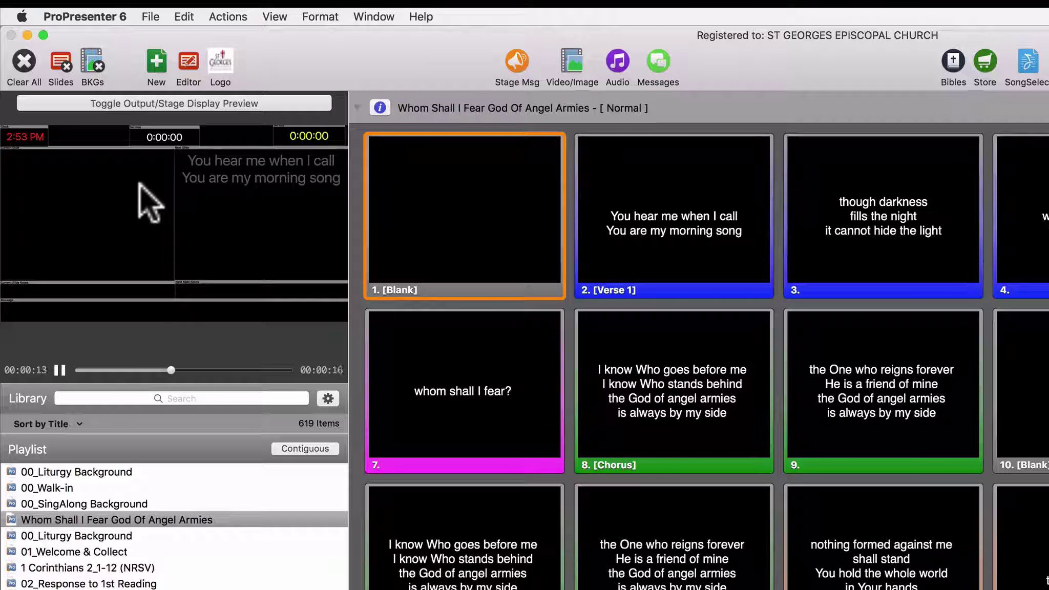
- Put slide 2 [Verse 1] live and check its lyrics in the stage display preview
click(686, 233)
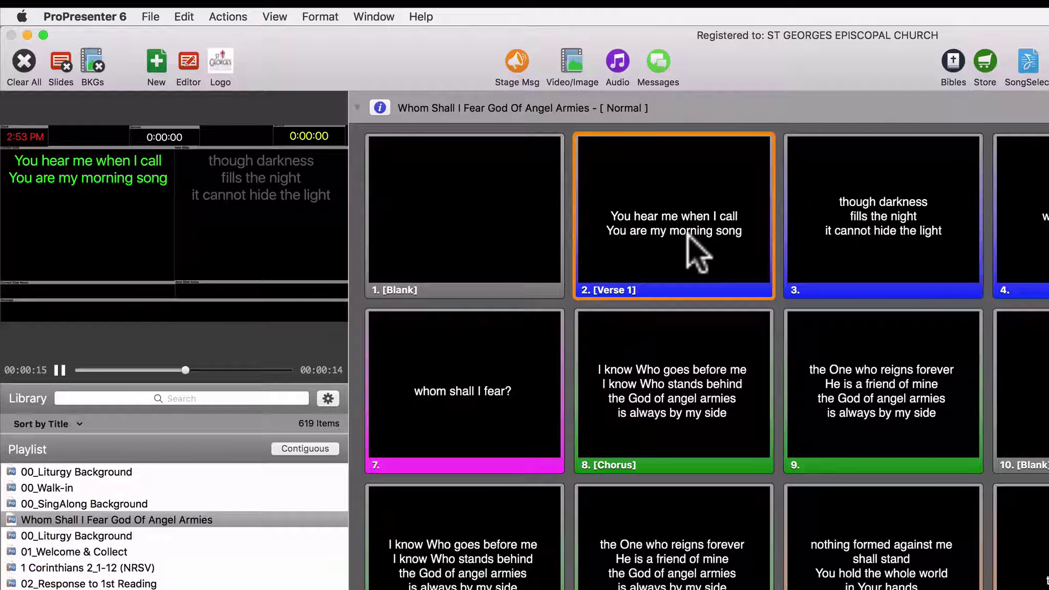
mouse_move(300, 168)
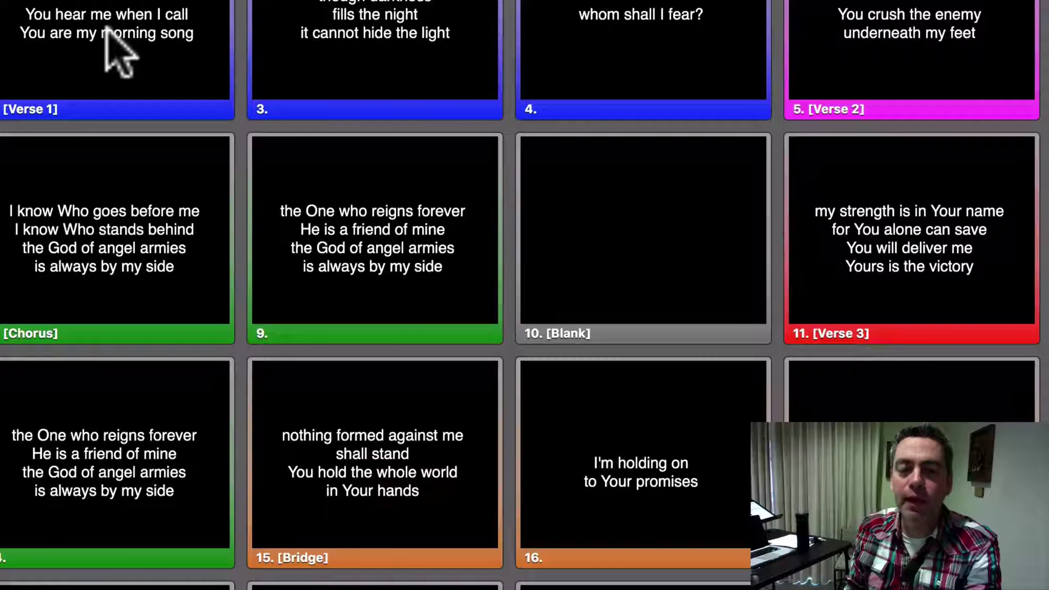
- Advance the live lyrics through the Chorus and blank slide to Verse 3, 'my strength is in Your name'
key(Right)
key(Right)
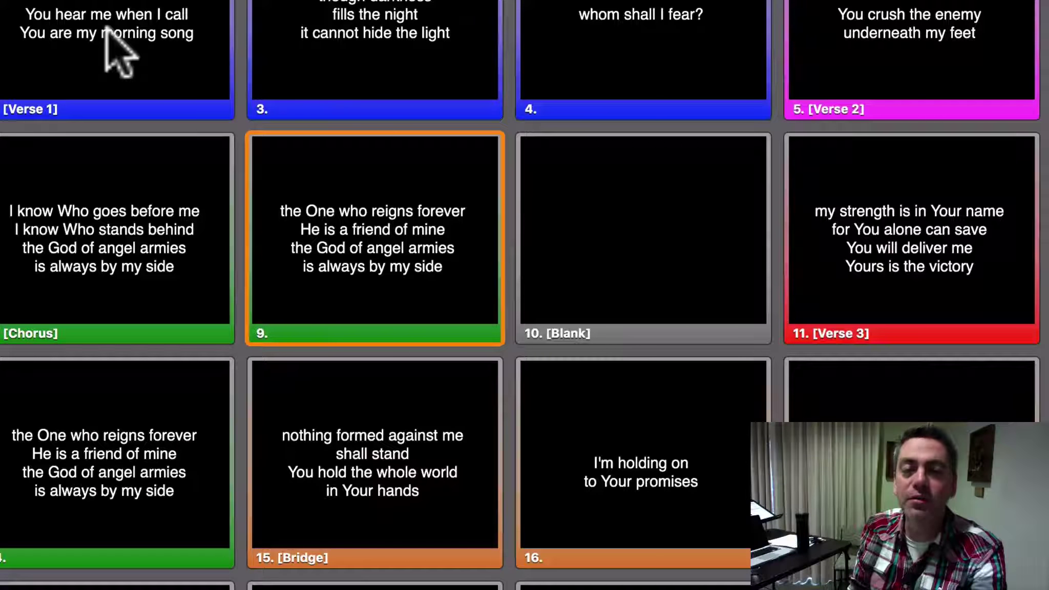
key(Right)
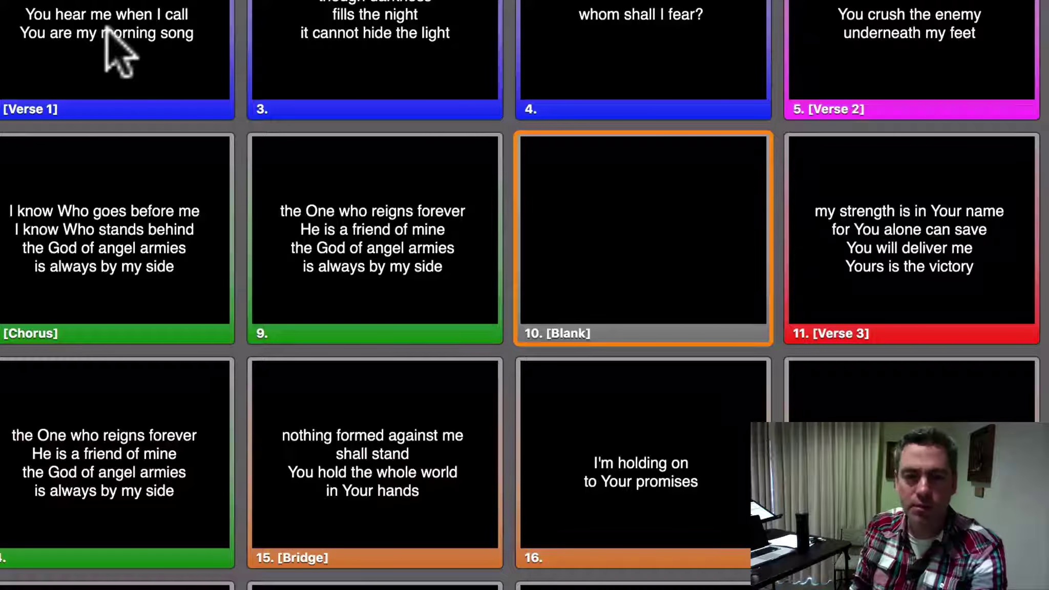
key(Right)
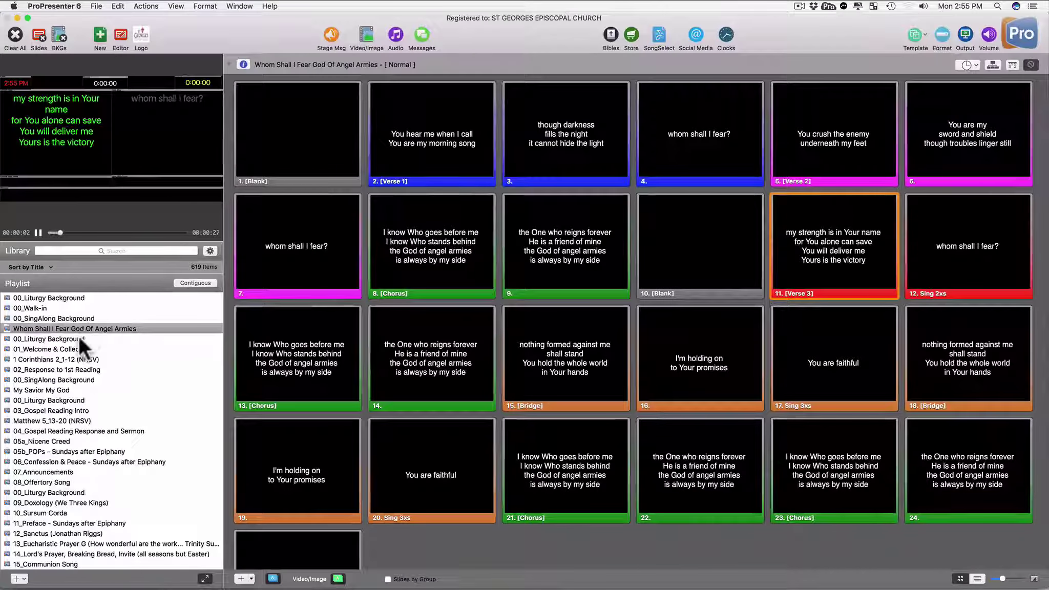
- Put the Liturgy Background video live, then run 01_Welcome & Collect to 'The Lord be with you'
click(41, 344)
click(294, 158)
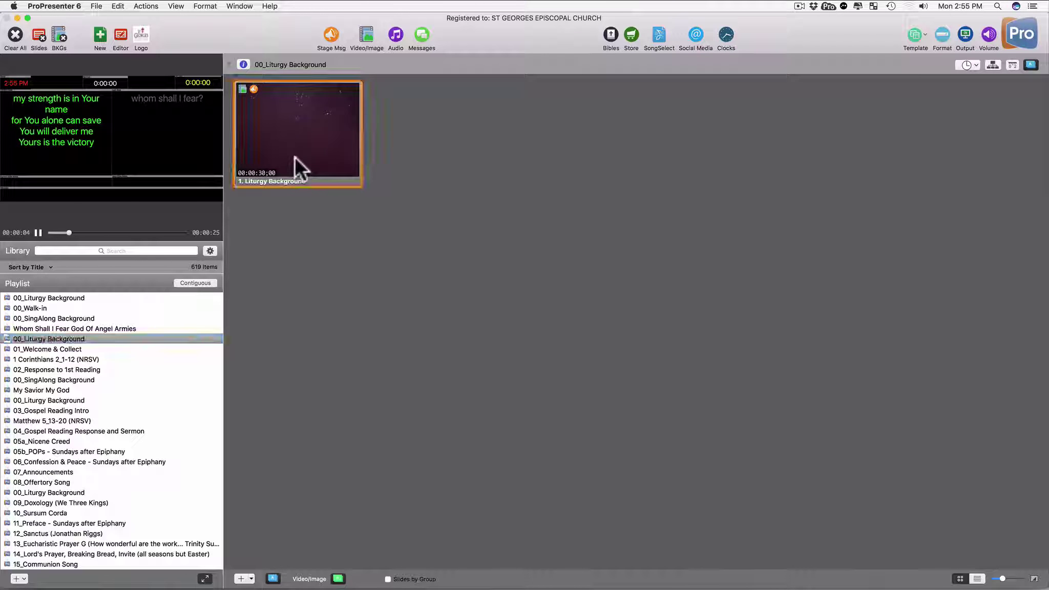
click(66, 347)
click(306, 132)
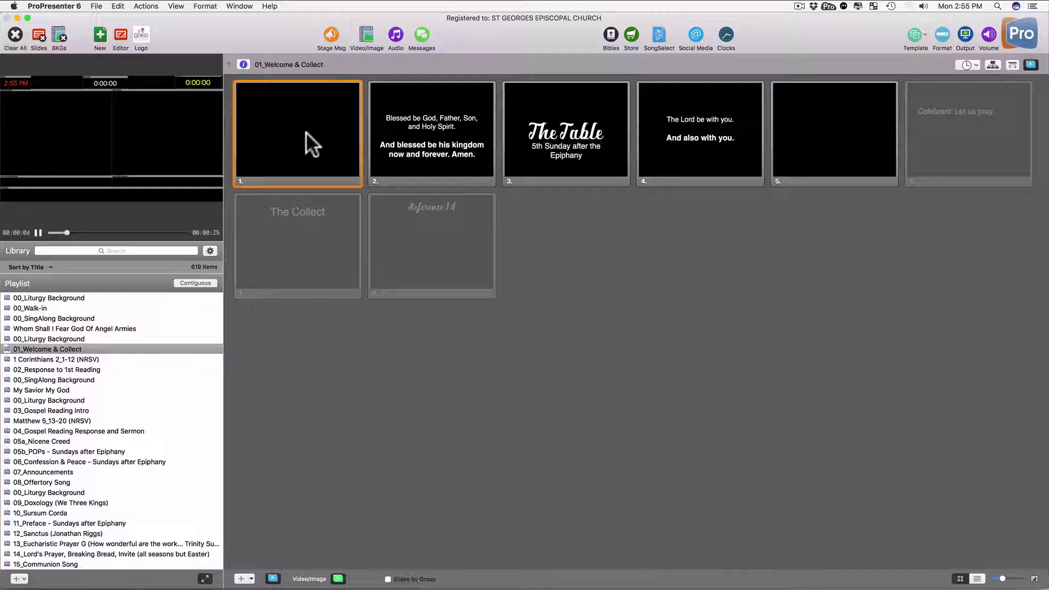
key(Right)
key(Right)
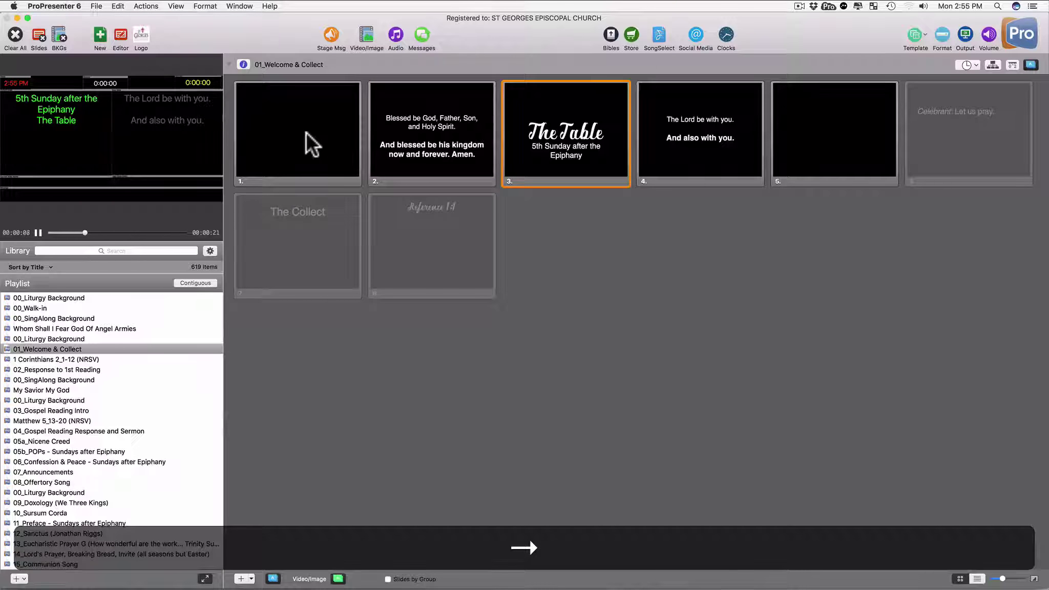
key(Right)
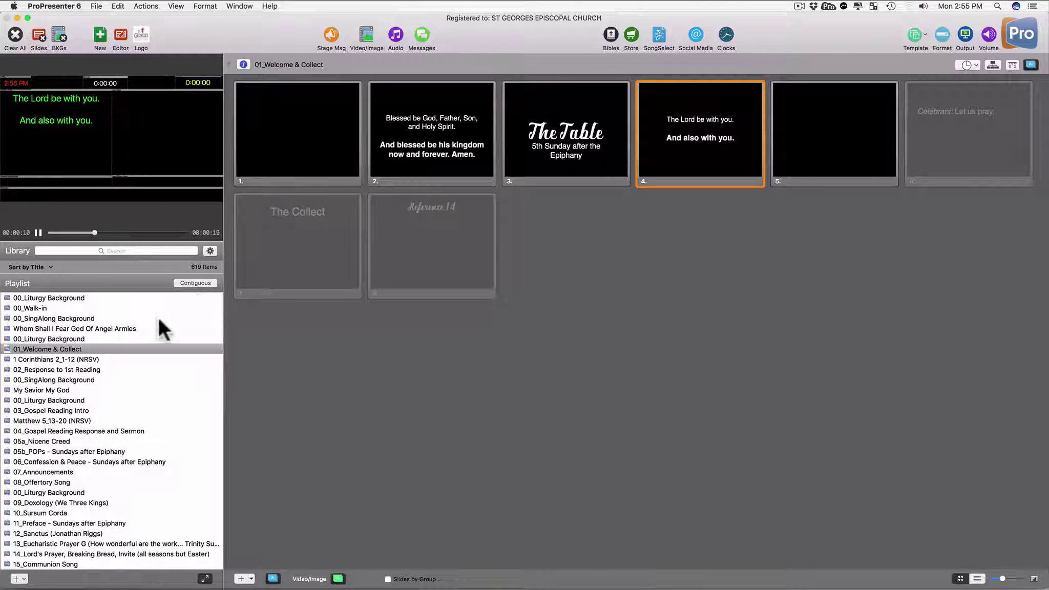
scroll(151, 390, down, 1)
scroll(151, 390, down, 5)
scroll(151, 388, down, 2)
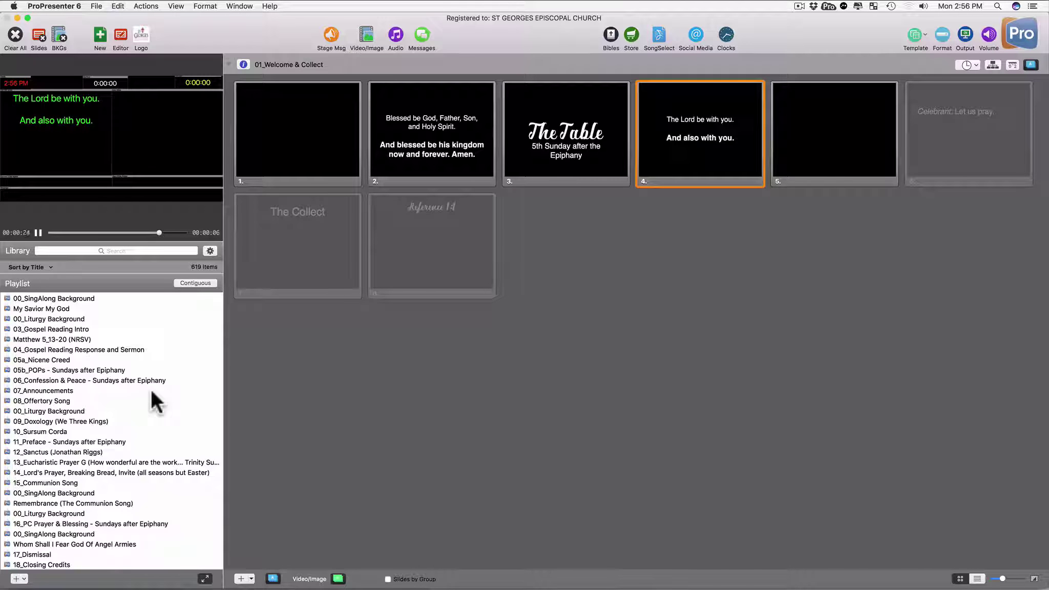
- Open Remembrance (The Communion Song) and advance from its blank slide to Verse 1, 'O how could it be'
click(64, 481)
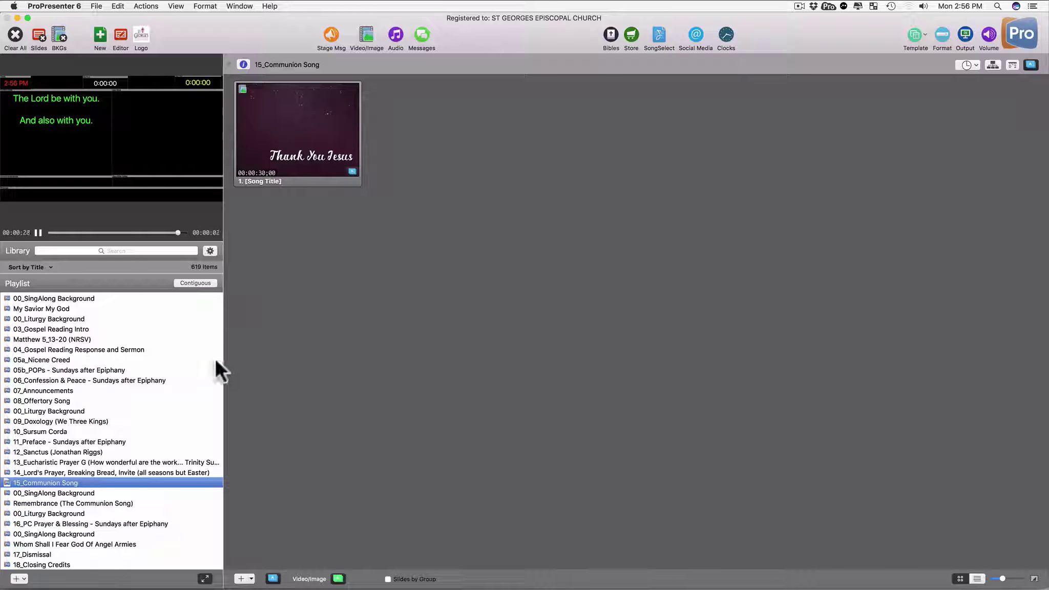
click(81, 500)
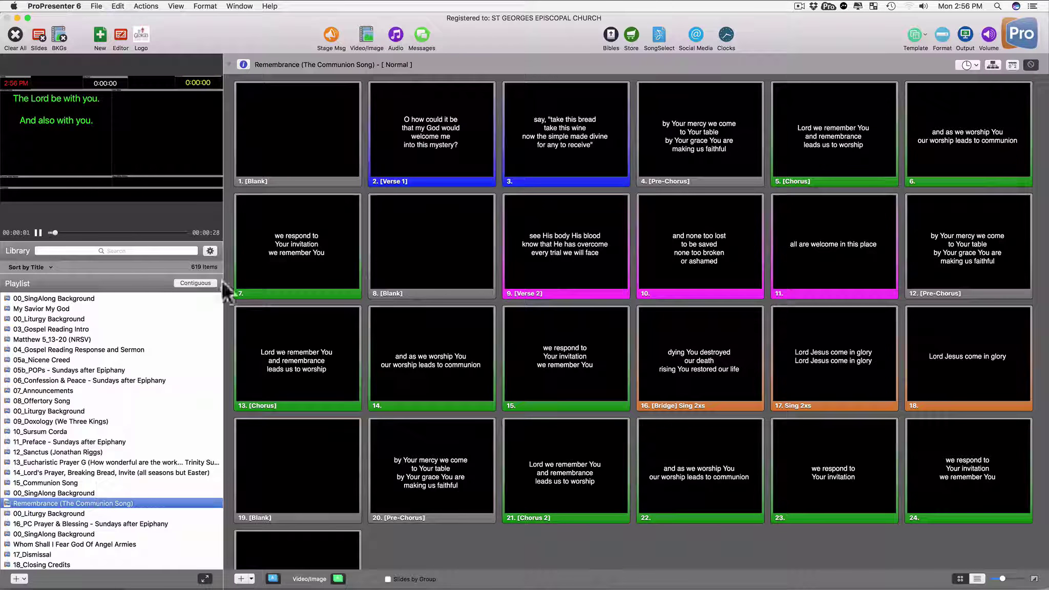
click(321, 140)
key(Right)
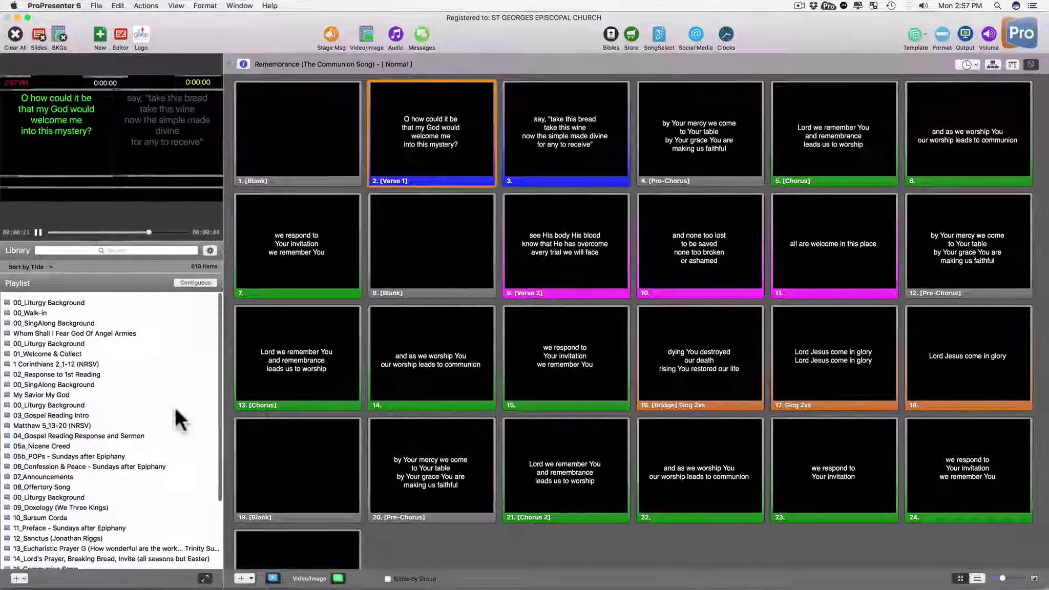
scroll(174, 406, up, 3)
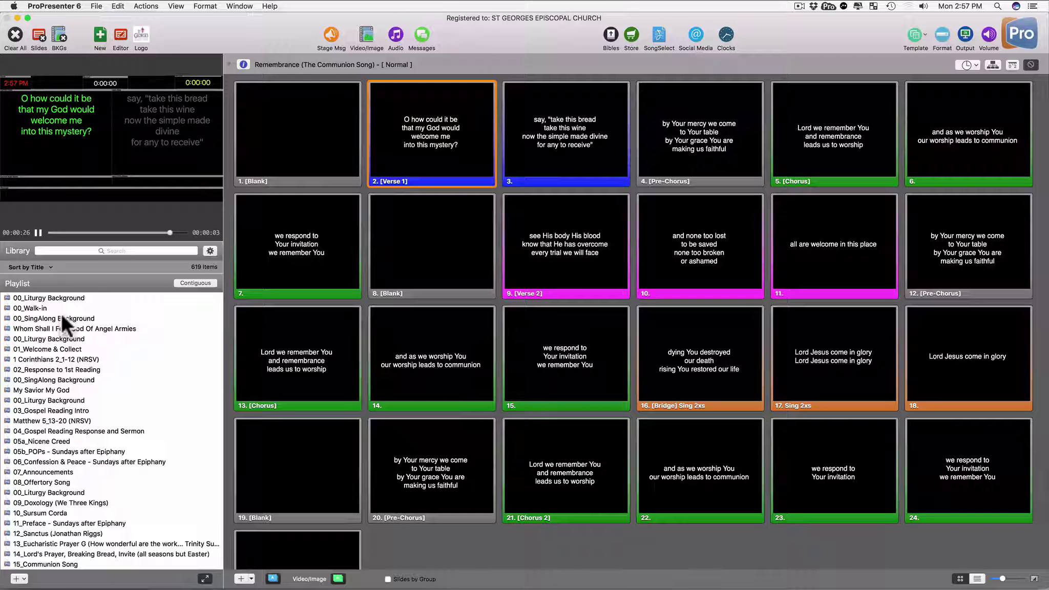
- Put the 00_Liturgy Background video live again
click(39, 298)
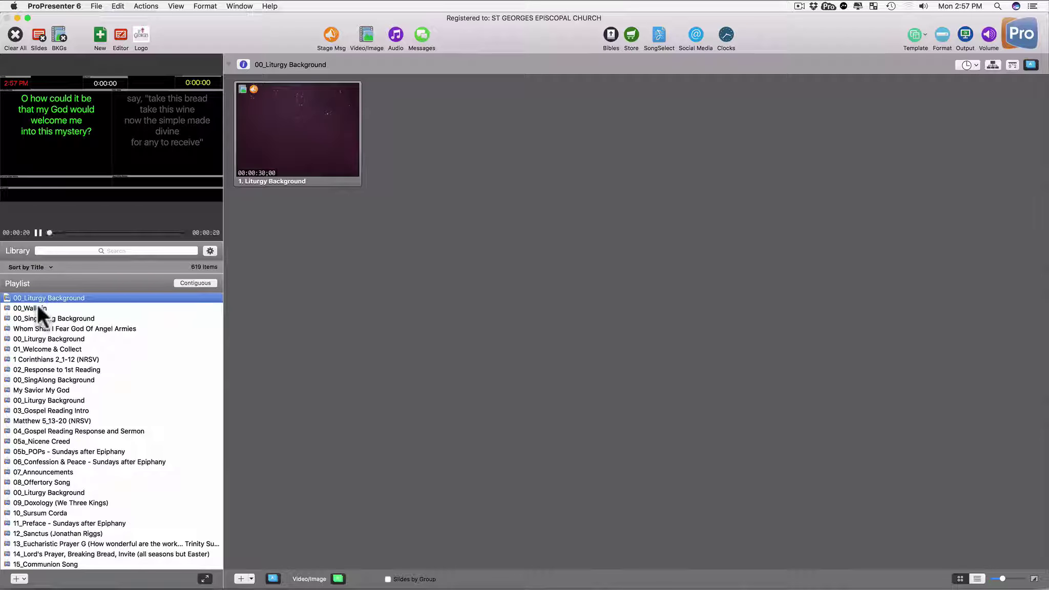
click(37, 305)
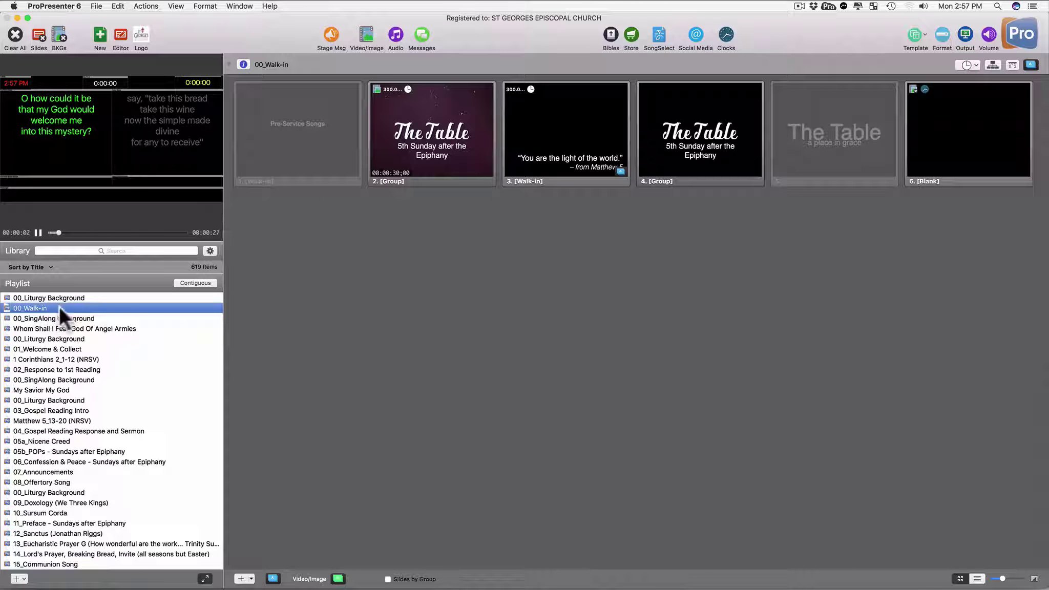
click(65, 297)
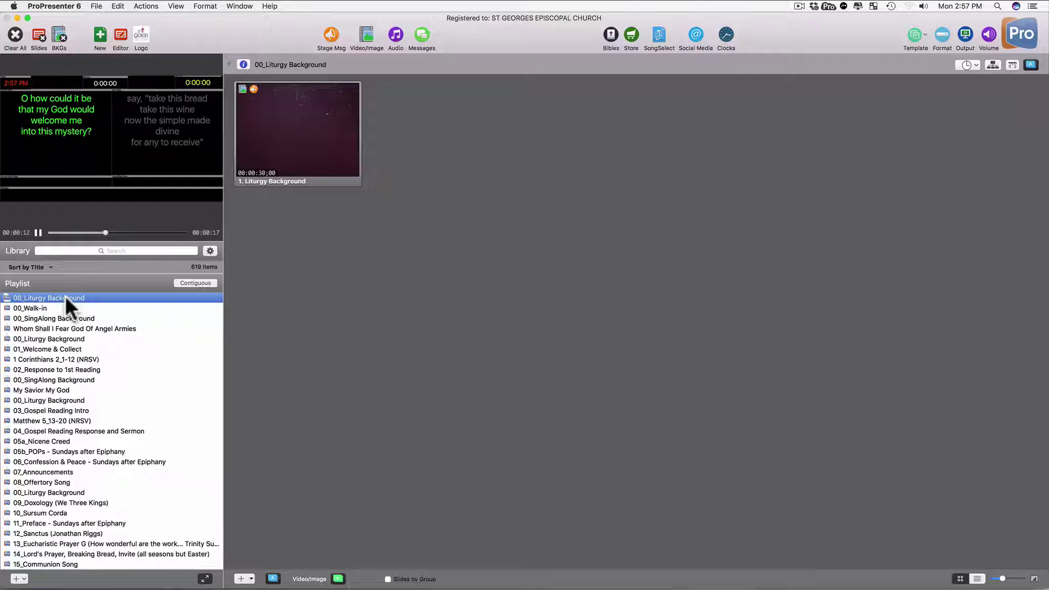
click(292, 146)
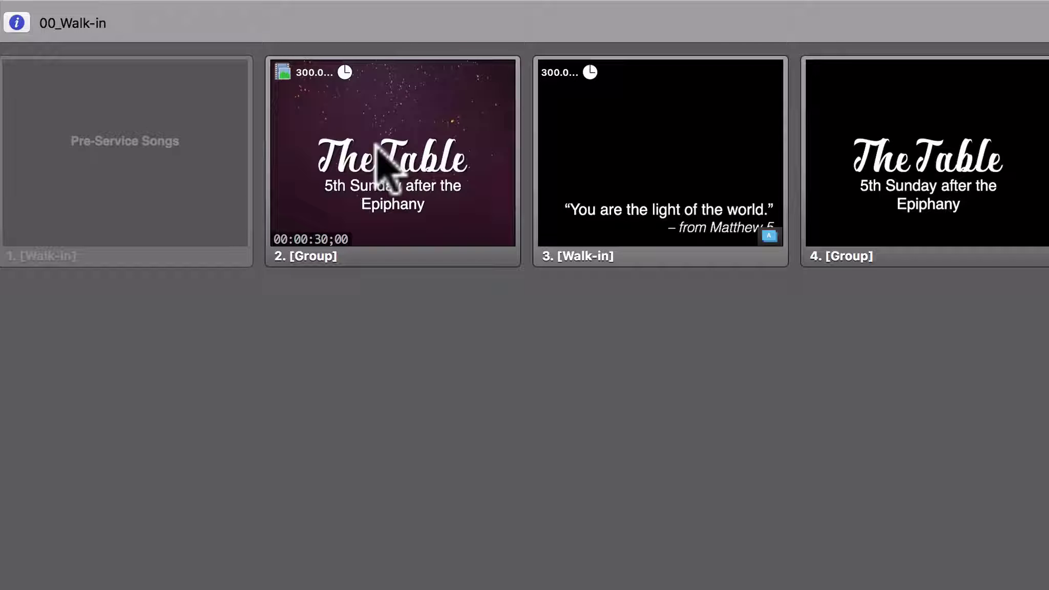
- Trigger the 00_Walk-in slides, show the output in the preview, and restart the timed loop from slide 2
click(383, 163)
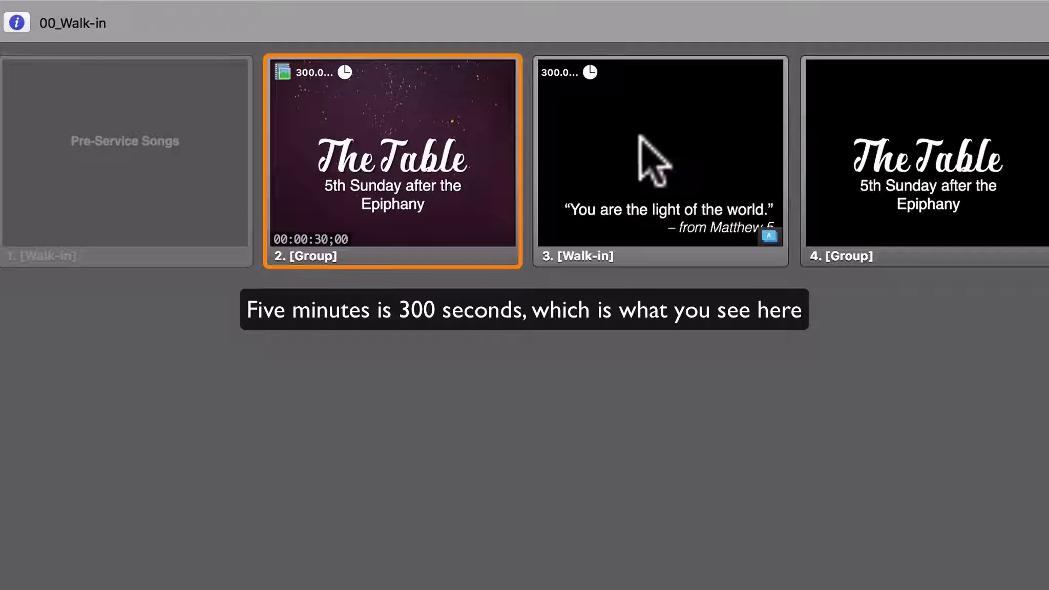
click(673, 140)
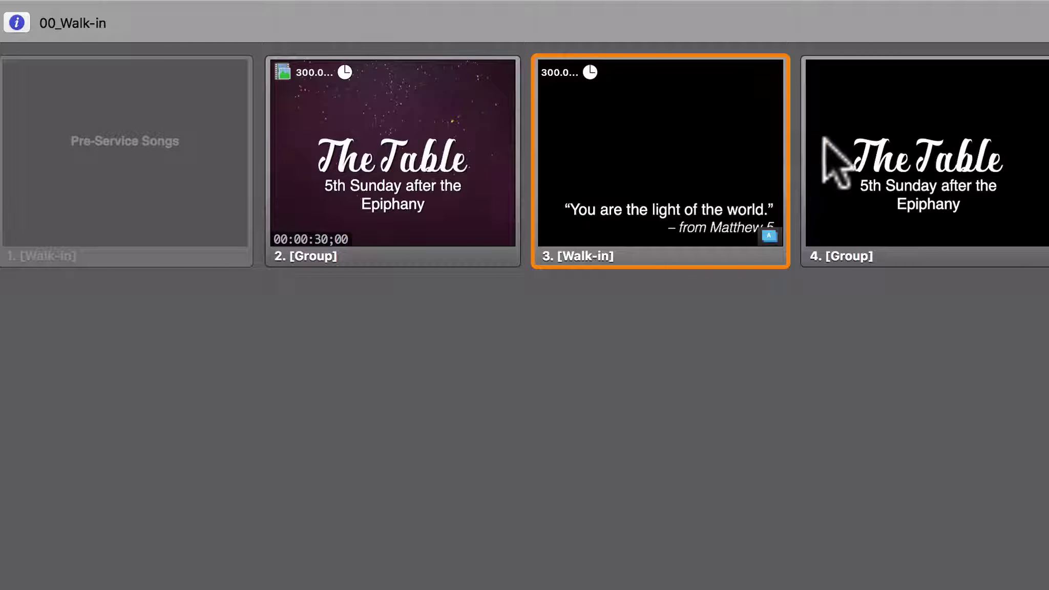
click(881, 149)
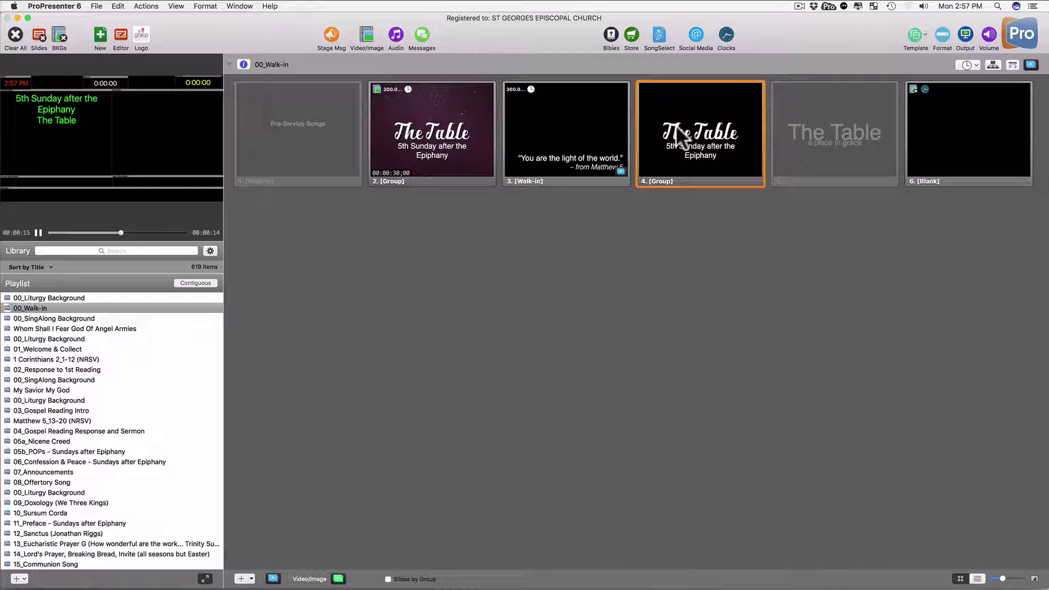
click(136, 60)
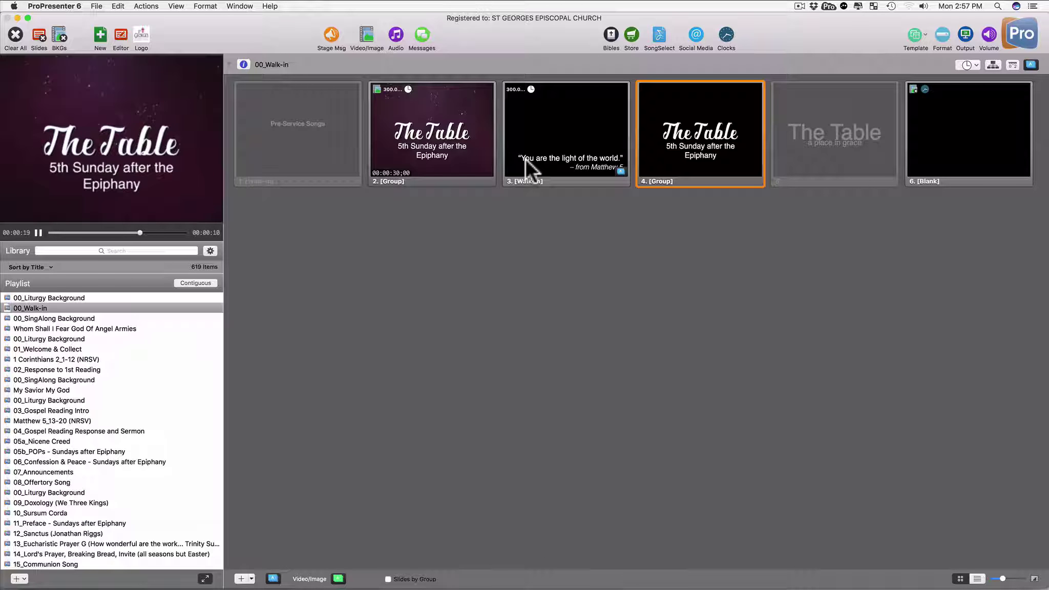
click(426, 130)
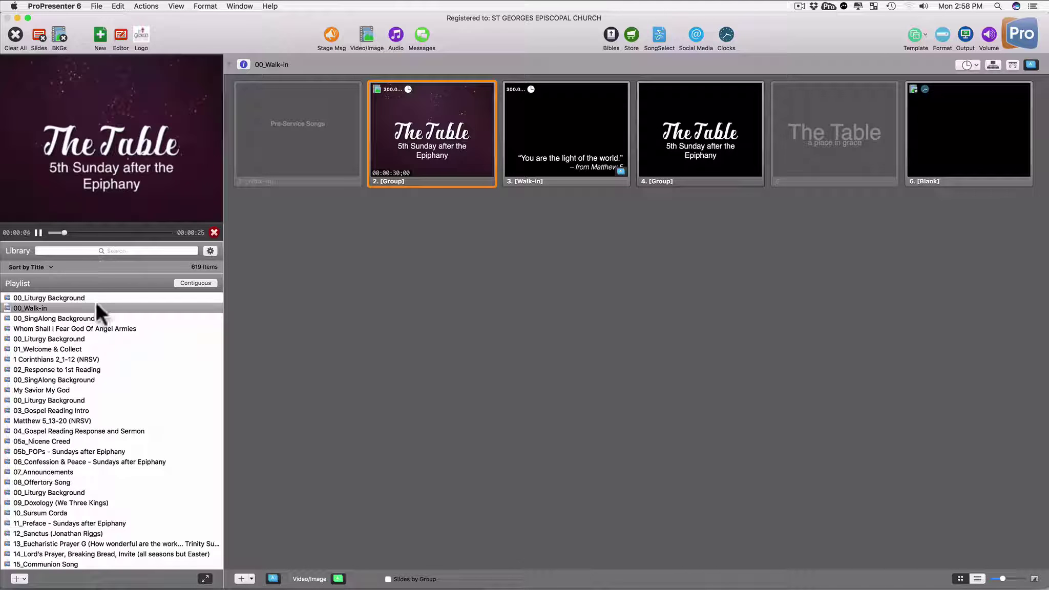
scroll(147, 382, down, 3)
scroll(147, 380, down, 4)
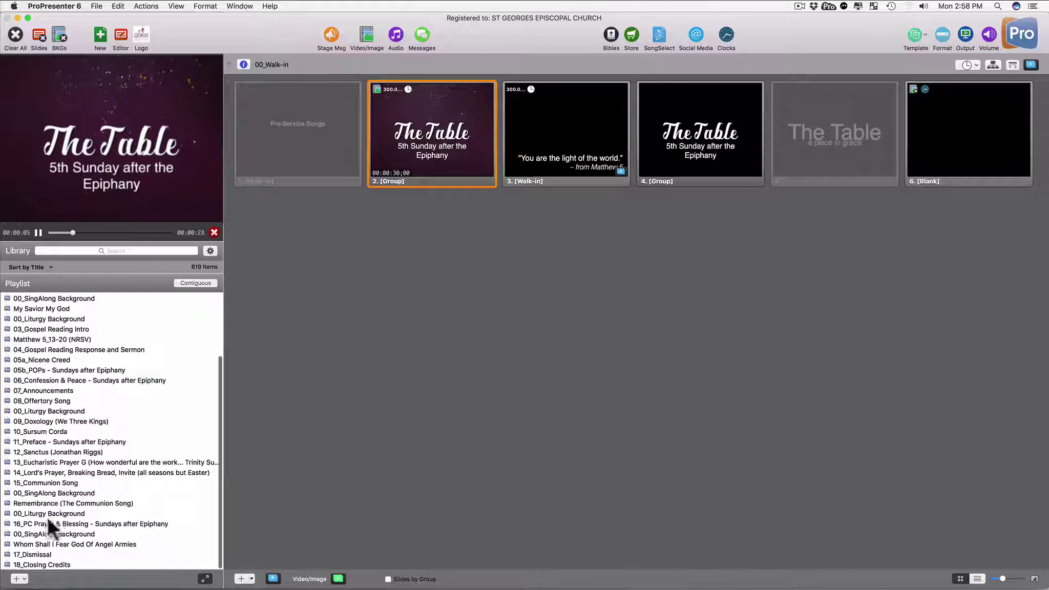
- Open 18_Closing Credits and start its first five-second Table Troubadours credit slide live
click(54, 564)
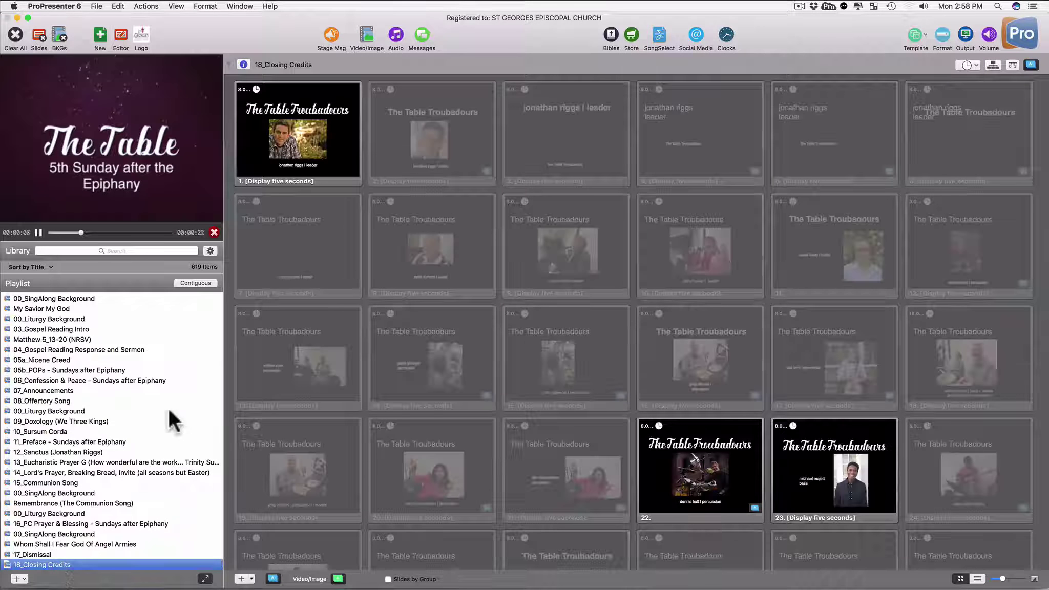
click(270, 139)
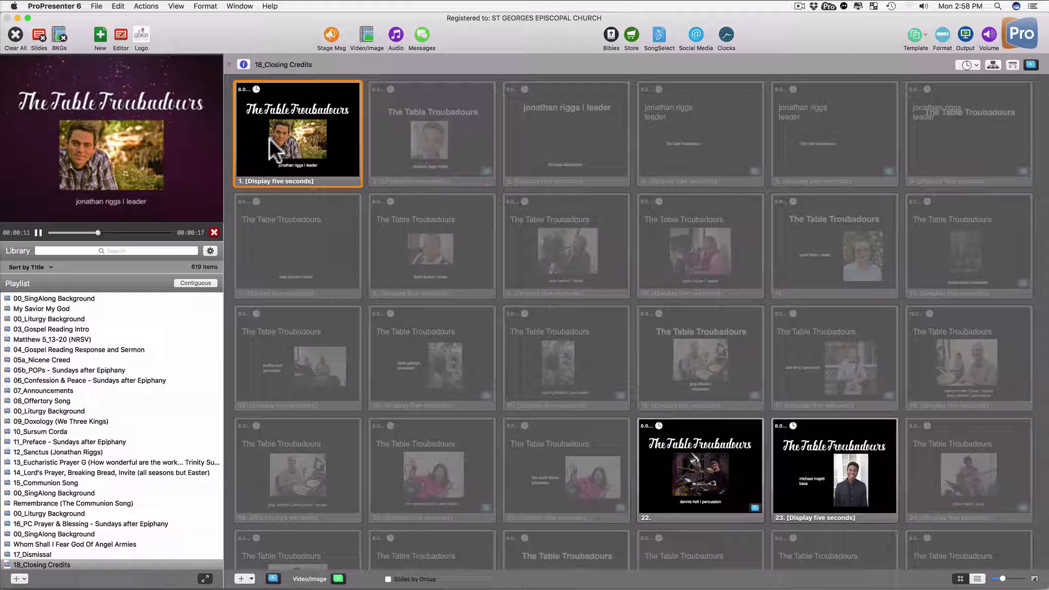